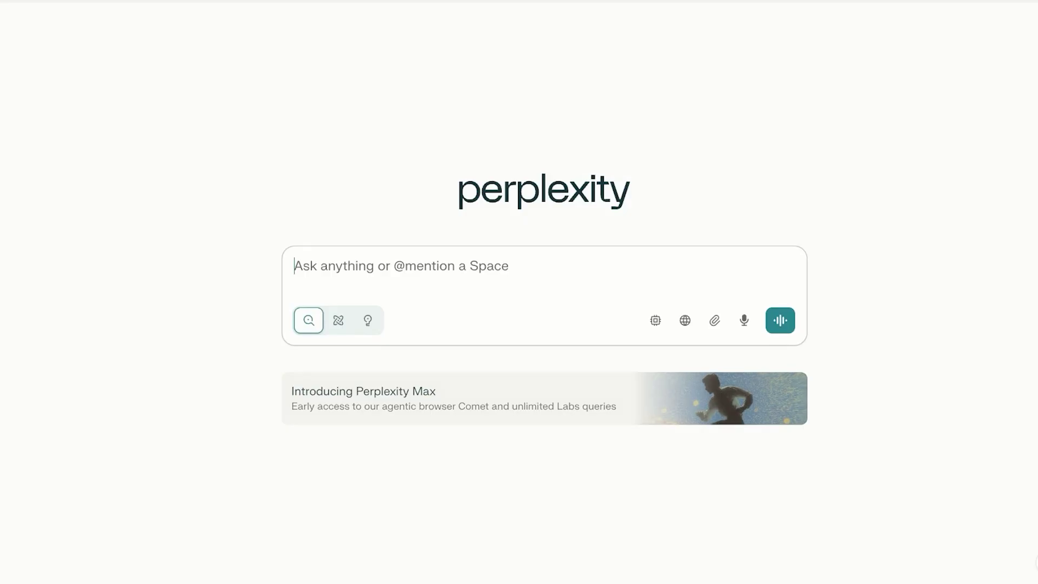
Bring up the Perplexity Labs subscription plans panel.
{"action": "left_click", "coordinate": [367, 320]}
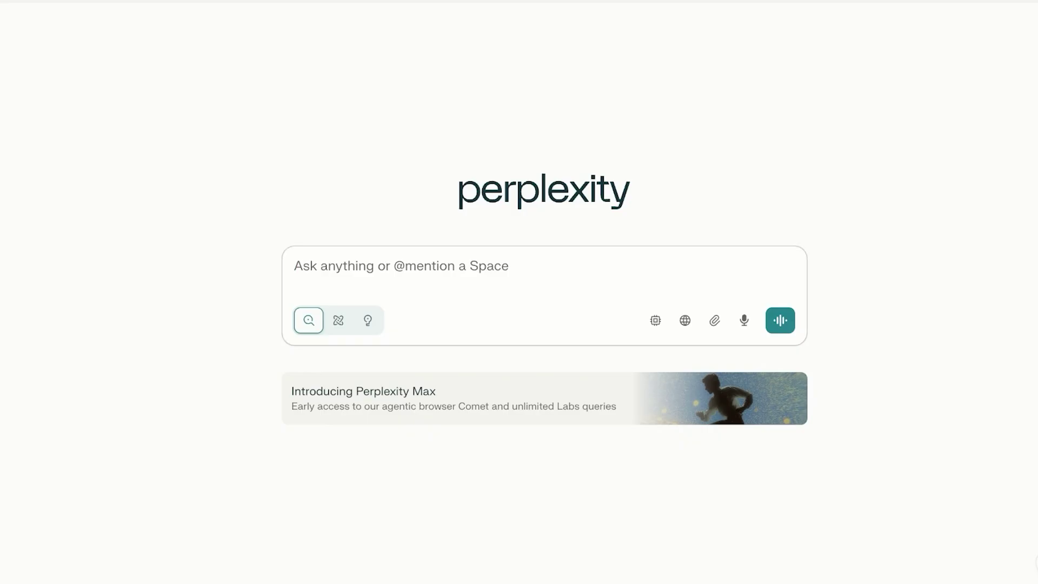
Paste the coffee-alternative market-research prompt and run it as a regular search.
{"action": "type", "text": "Act as a senior market research analyst specializing inthe direct to consumer beverage industry My business is considering launching a new focused beverage as a coffeealternative etc Your mission: analyzecompetitors identify unmet needs research emerging trends and suggestopportunity angles"}
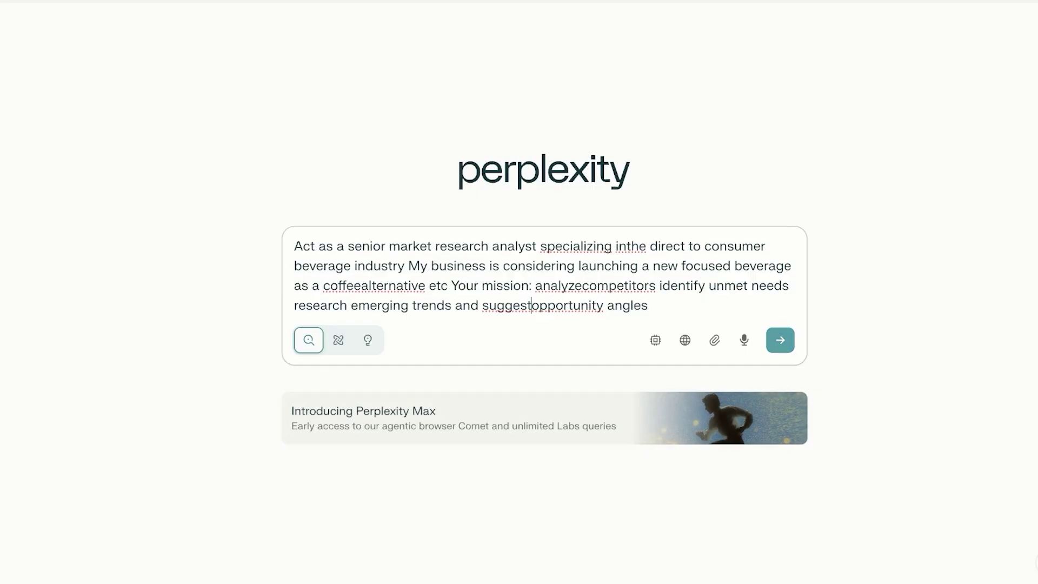
{"action": "key", "text": "Return"}
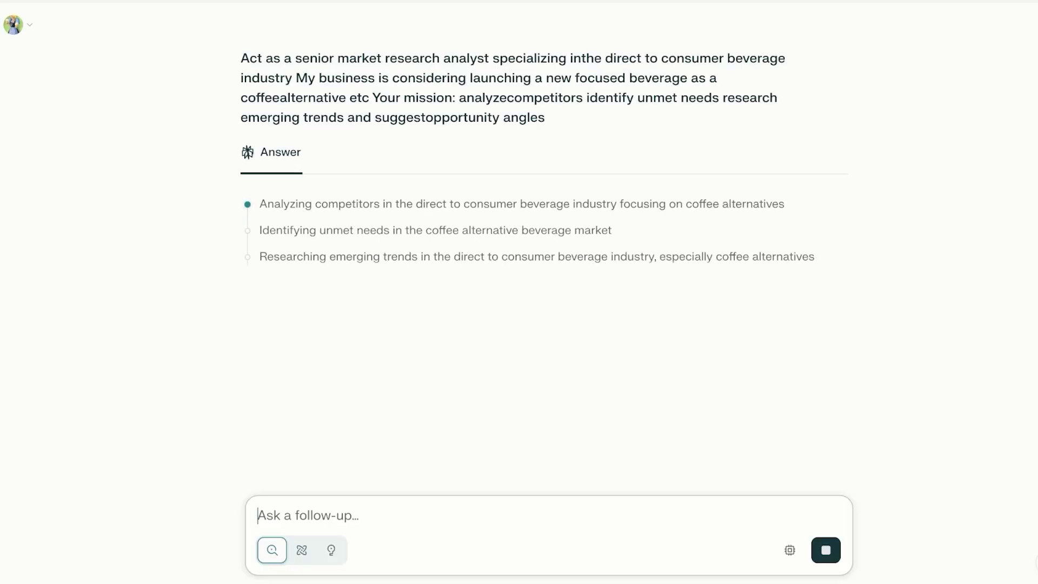
{"action": "mouse_move", "coordinate": [272, 550]}
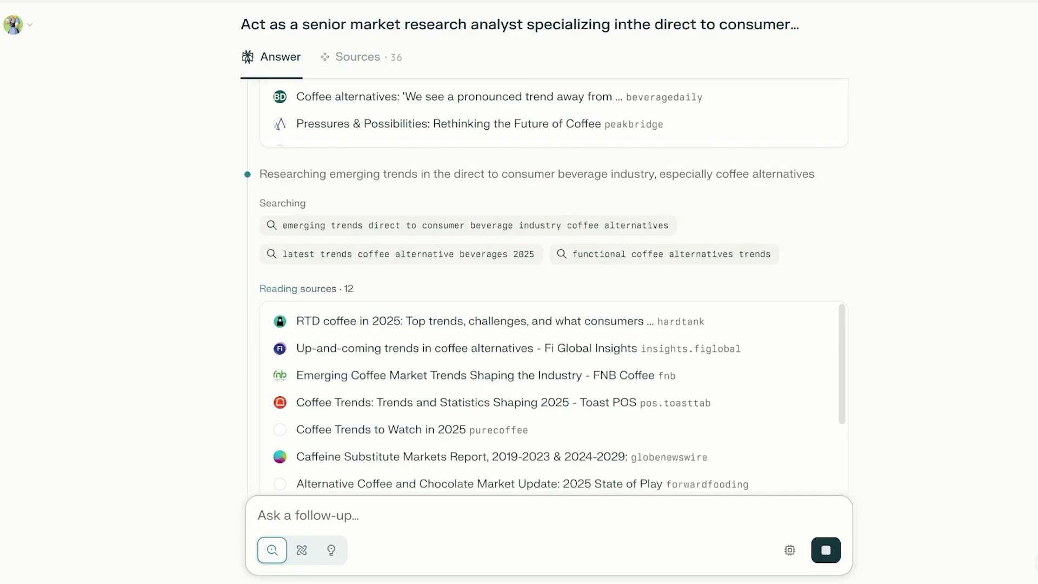
Switch to Labs mode and run the pasted coffee-alternative prompt as a Labs project.
{"action": "mouse_move", "coordinate": [16, 433]}
{"action": "key", "text": "ctrl+i"}
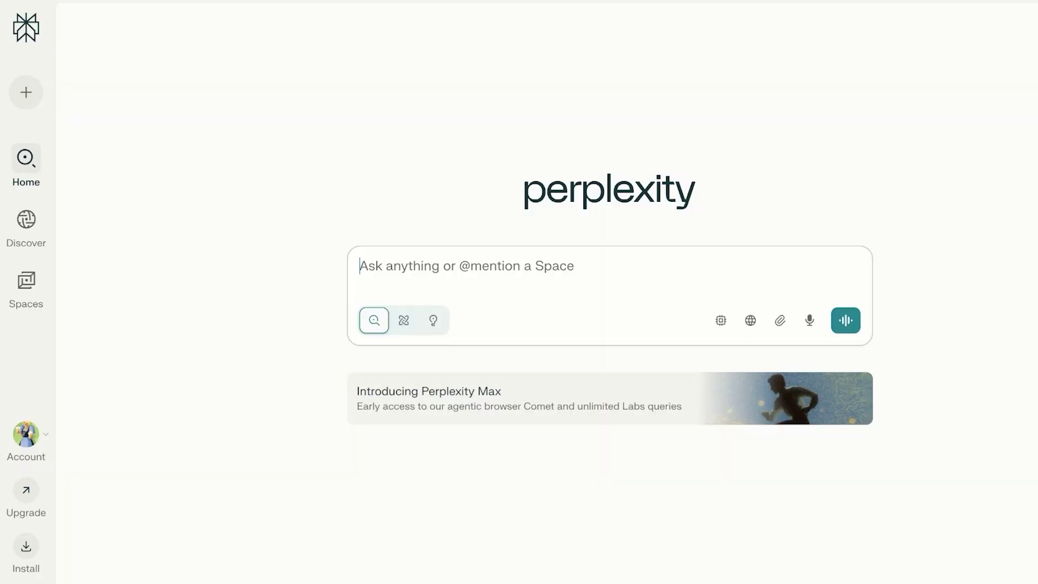
{"action": "left_click", "coordinate": [433, 320]}
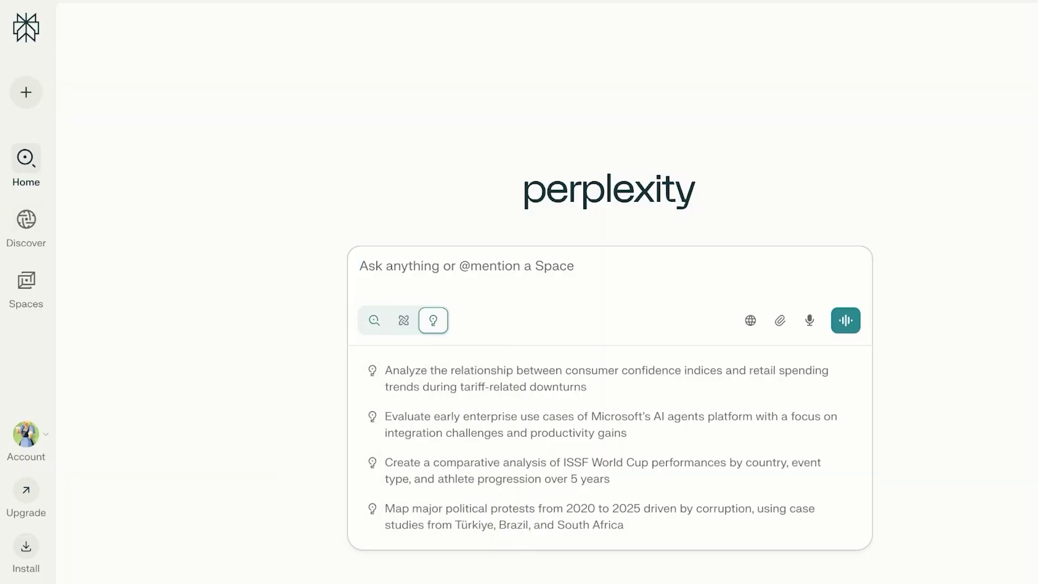
{"action": "mouse_move", "coordinate": [26, 162]}
{"action": "type", "text": "Act as a senior 01:45 market research analyst specializing in 01:47 the direct to consumer beverage industry 01:49 My business is considering launching a 01:51 new focused beverage as a coffee 01:53 alternative etc Your mission: analyze 01:56 competitors identify unmet needs 01:58 research emerging trends and suggest 02:01 opportunity angles"}
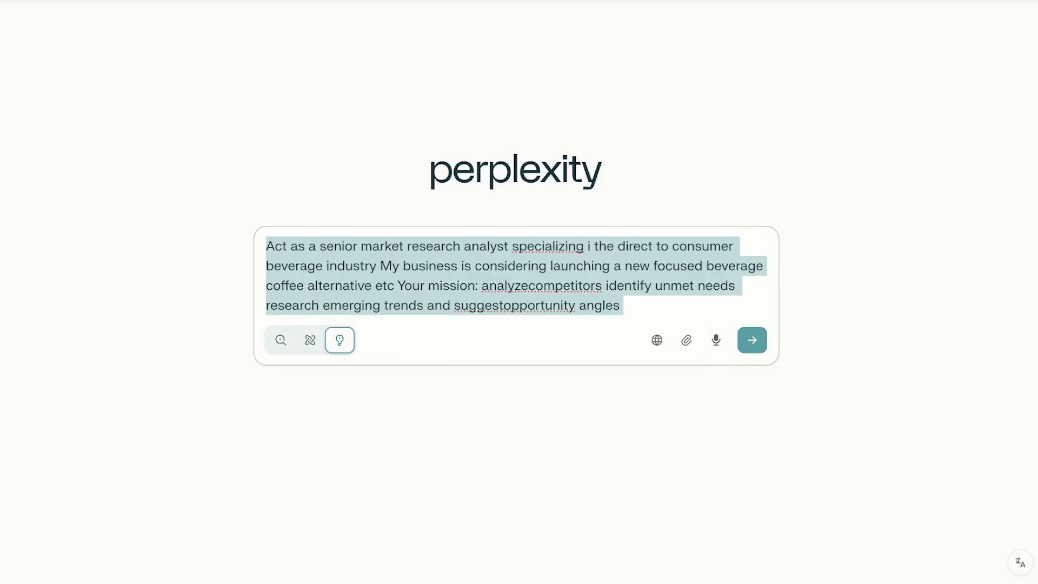
{"action": "key", "text": "Return"}
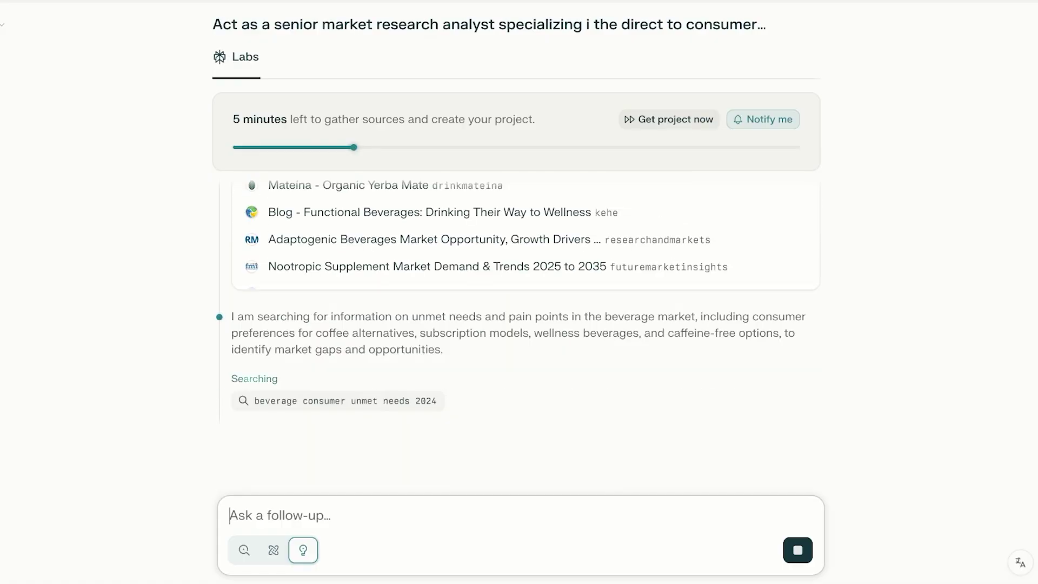
{"action": "scroll", "coordinate": [519, 324], "scroll_direction": "up", "scroll_amount": 15}
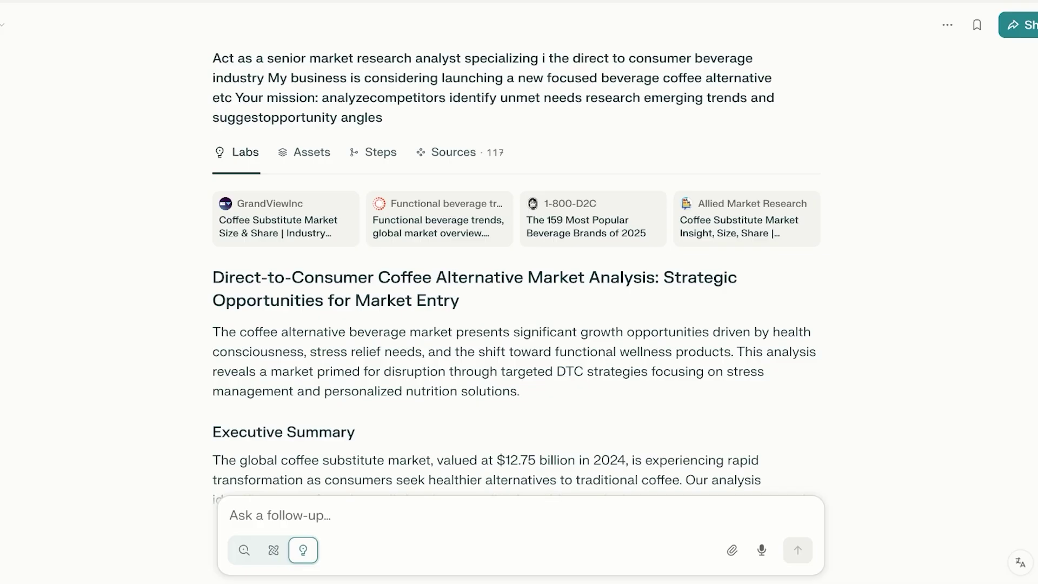
{"action": "scroll", "coordinate": [516, 271], "scroll_direction": "down", "scroll_amount": 5}
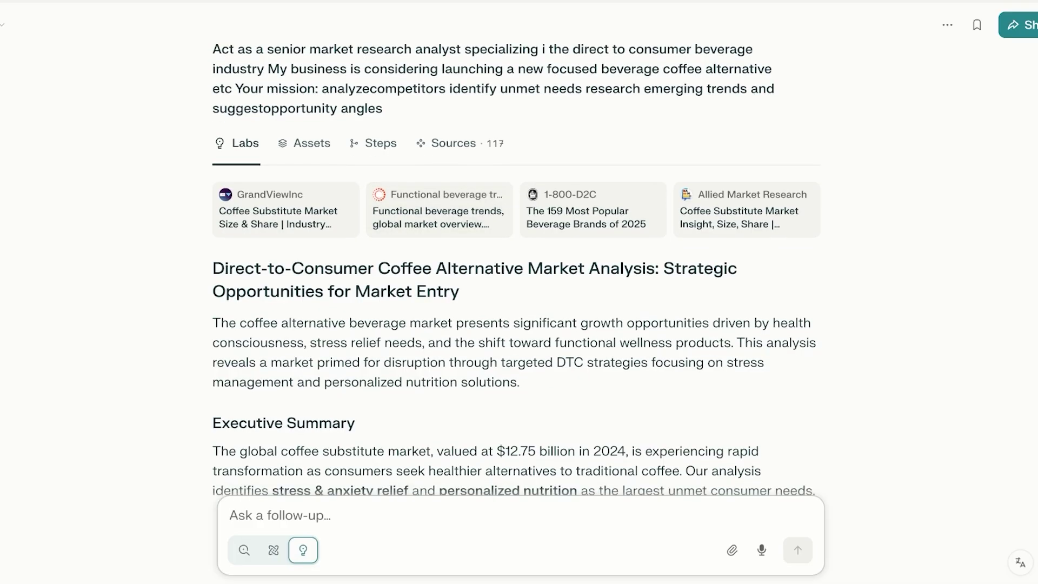
{"action": "scroll", "coordinate": [516, 270], "scroll_direction": "up", "scroll_amount": 6}
{"action": "scroll", "coordinate": [516, 270], "scroll_direction": "down", "scroll_amount": 5}
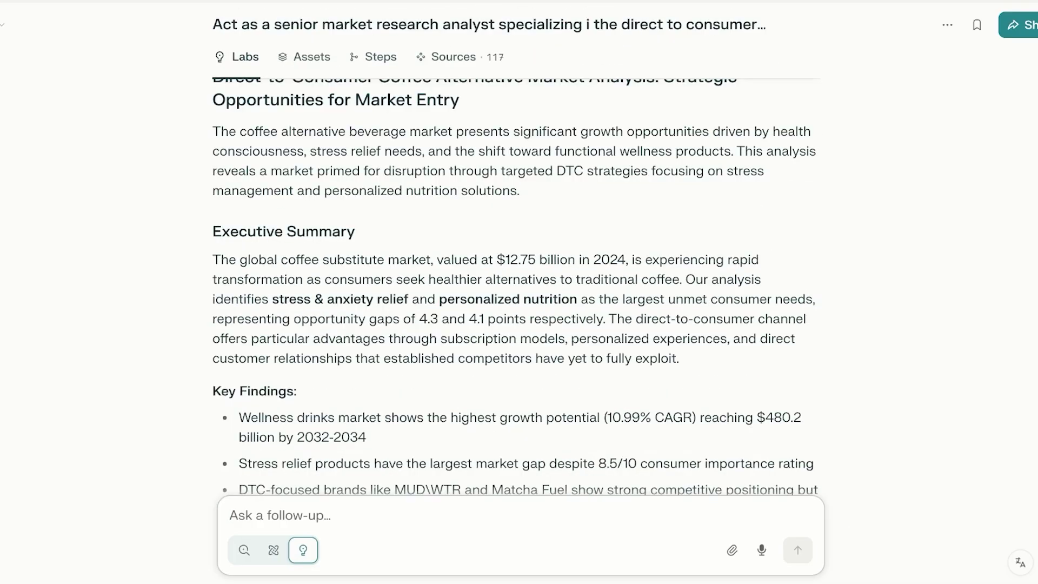
{"action": "scroll", "coordinate": [516, 270], "scroll_direction": "up", "scroll_amount": 4}
{"action": "scroll", "coordinate": [516, 270], "scroll_direction": "down", "scroll_amount": 7}
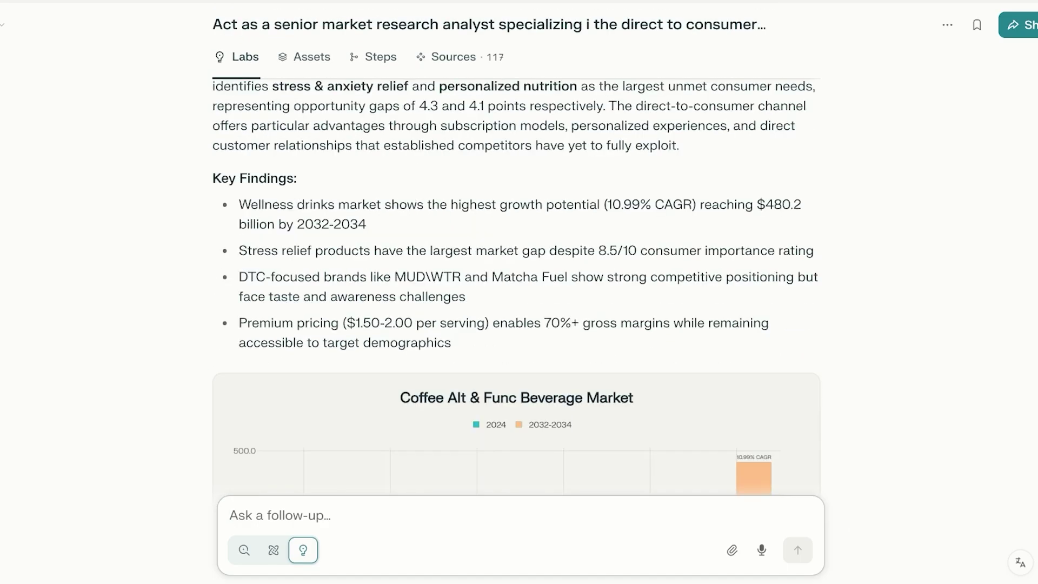
{"action": "scroll", "coordinate": [795, 238], "scroll_direction": "down", "scroll_amount": 4}
{"action": "left_click", "coordinate": [797, 202]}
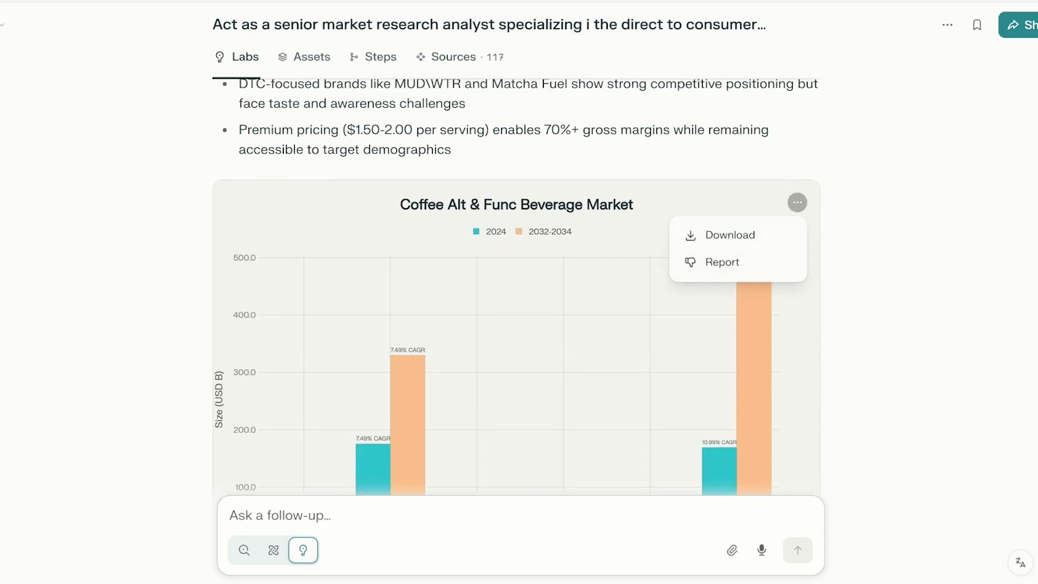
{"action": "key", "text": "Escape"}
{"action": "scroll", "coordinate": [516, 286], "scroll_direction": "down", "scroll_amount": 6}
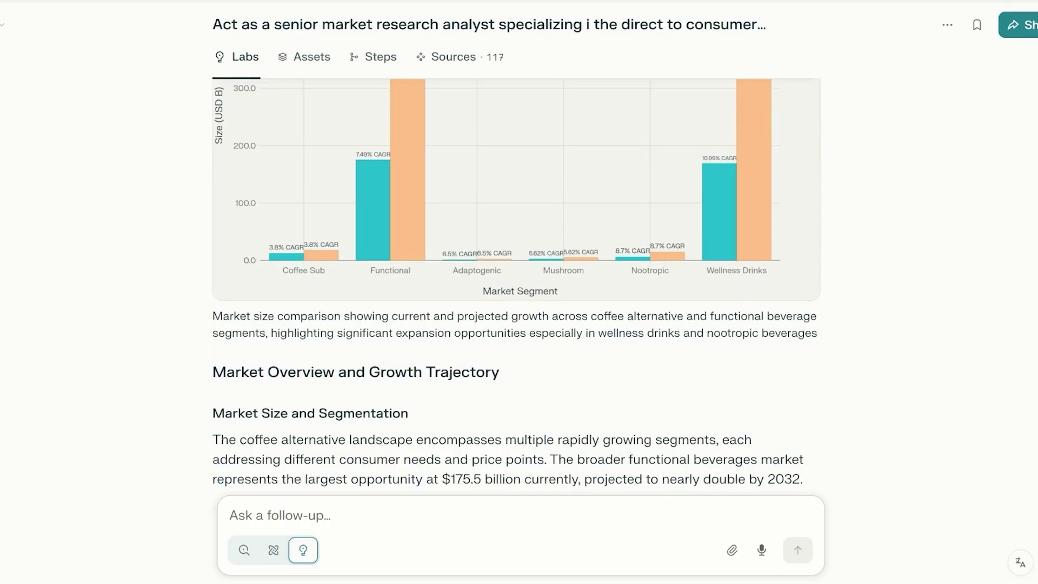
{"action": "scroll", "coordinate": [517, 286], "scroll_direction": "down", "scroll_amount": 3}
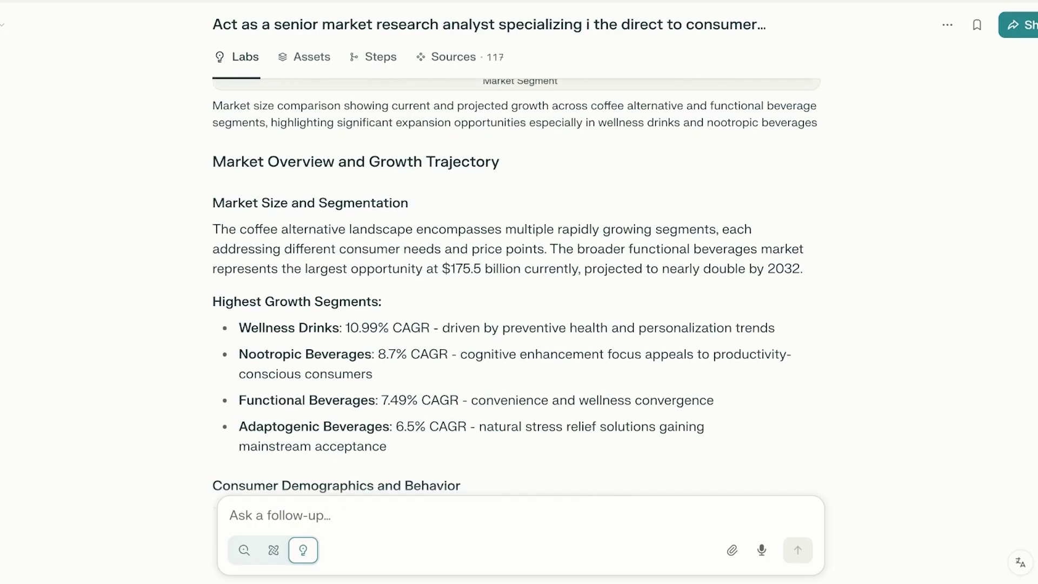
{"action": "scroll", "coordinate": [516, 287], "scroll_direction": "down", "scroll_amount": 1}
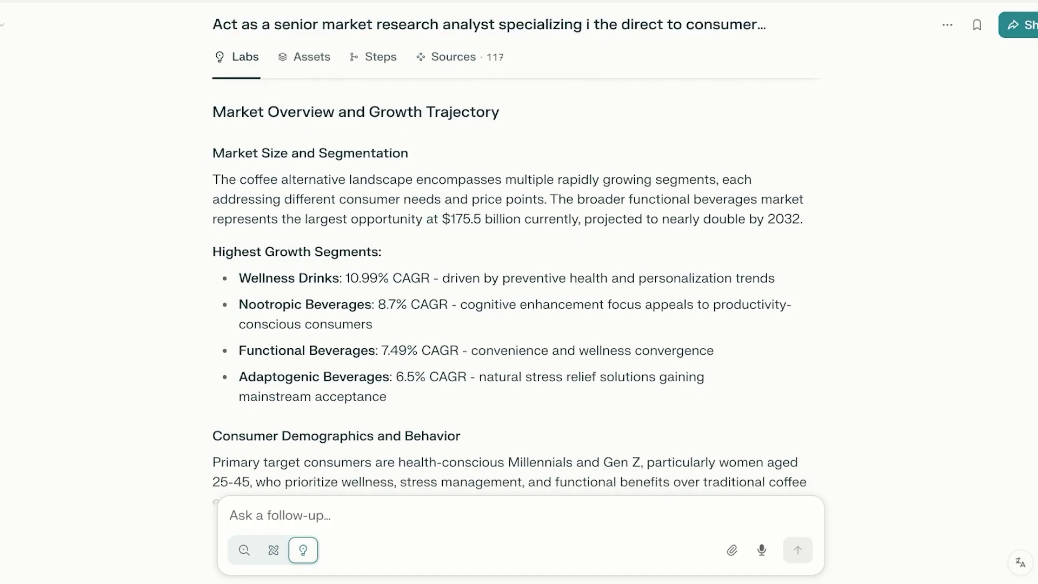
{"action": "scroll", "coordinate": [516, 287], "scroll_direction": "down", "scroll_amount": 2}
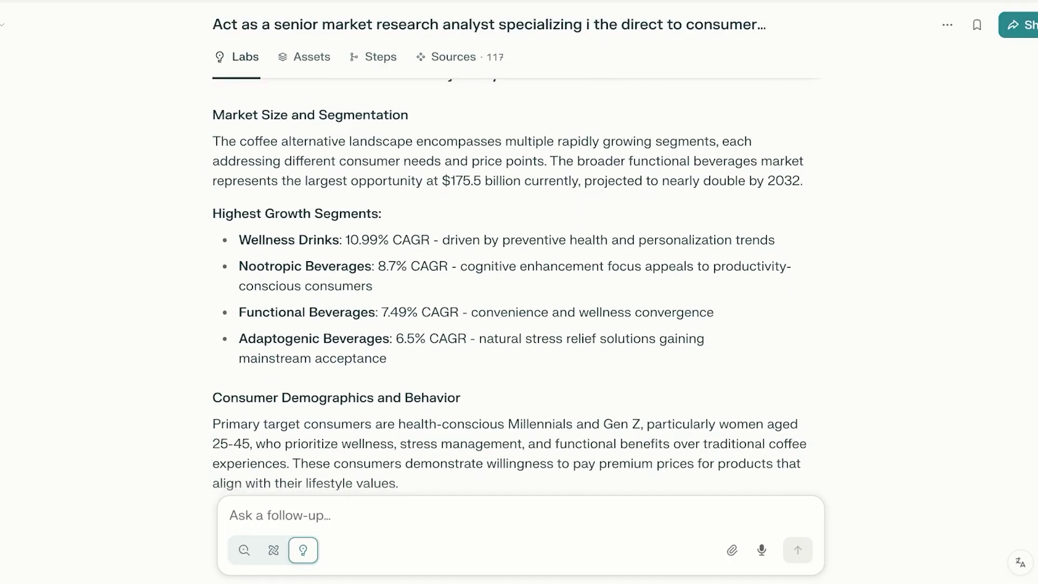
{"action": "scroll", "coordinate": [509, 287], "scroll_direction": "down", "scroll_amount": 1}
{"action": "scroll", "coordinate": [509, 286], "scroll_direction": "up", "scroll_amount": 3}
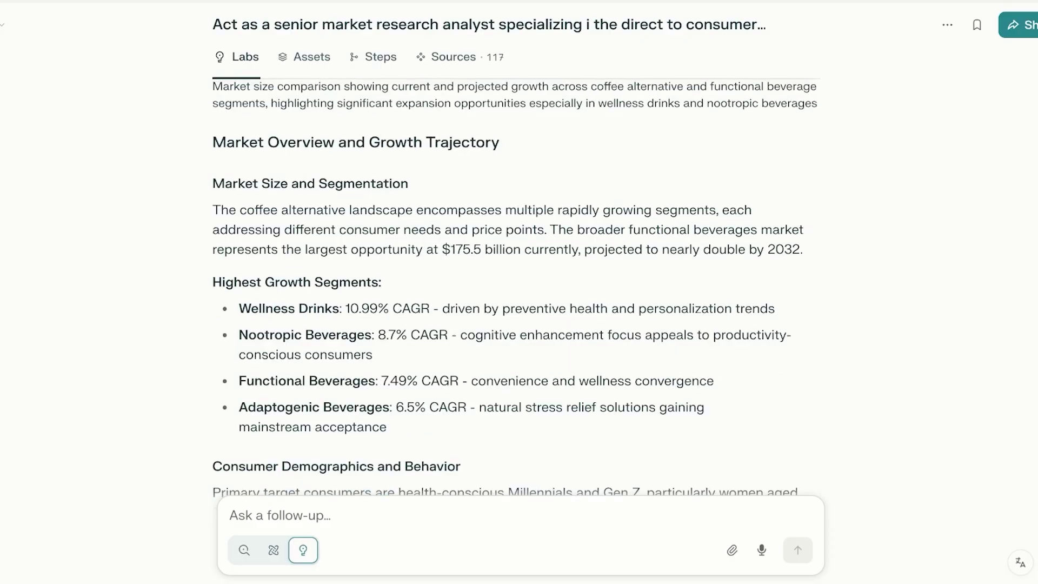
{"action": "left_click_drag", "start_coordinate": [505, 249], "coordinate": [390, 210]}
{"action": "left_click", "coordinate": [389, 210]}
{"action": "scroll", "coordinate": [515, 292], "scroll_direction": "down", "scroll_amount": 5}
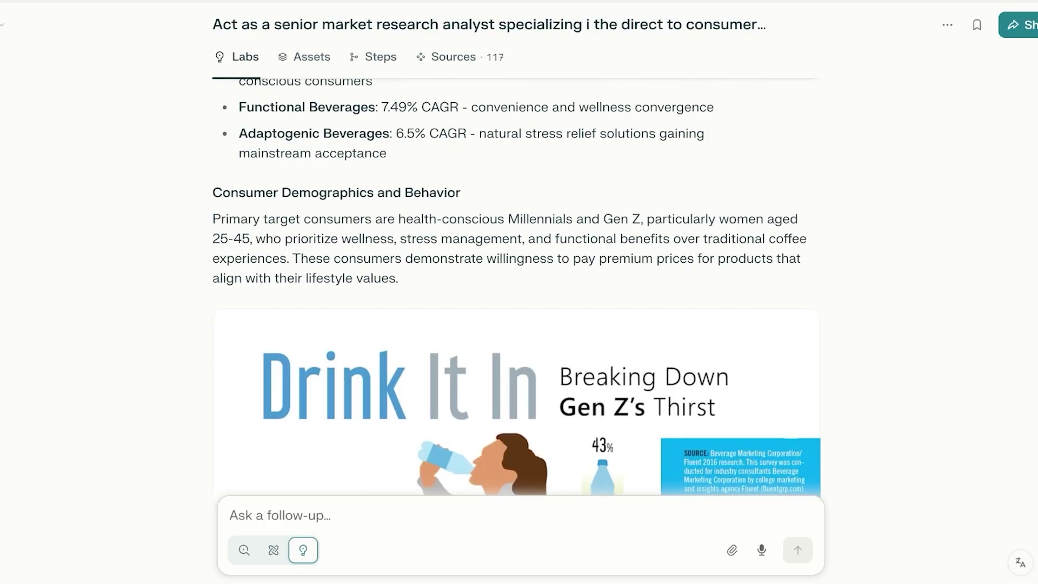
Scroll past the Rowdy Mermaid cans image to Competitive Positioning Gaps and competitive_positioning.csv.
{"action": "scroll", "coordinate": [516, 286], "scroll_direction": "down", "scroll_amount": 5}
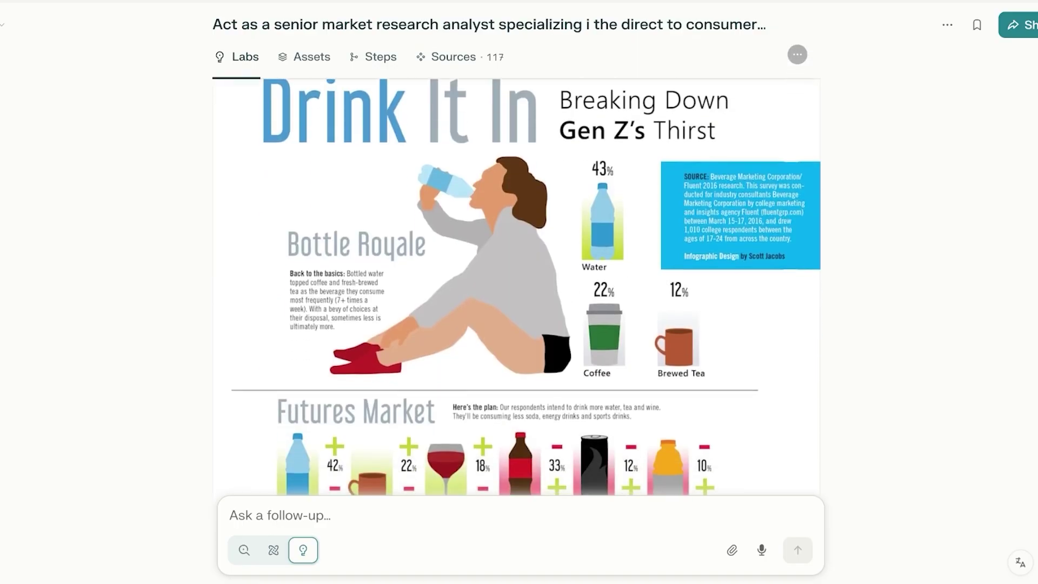
{"action": "scroll", "coordinate": [516, 286], "scroll_direction": "down", "scroll_amount": 3}
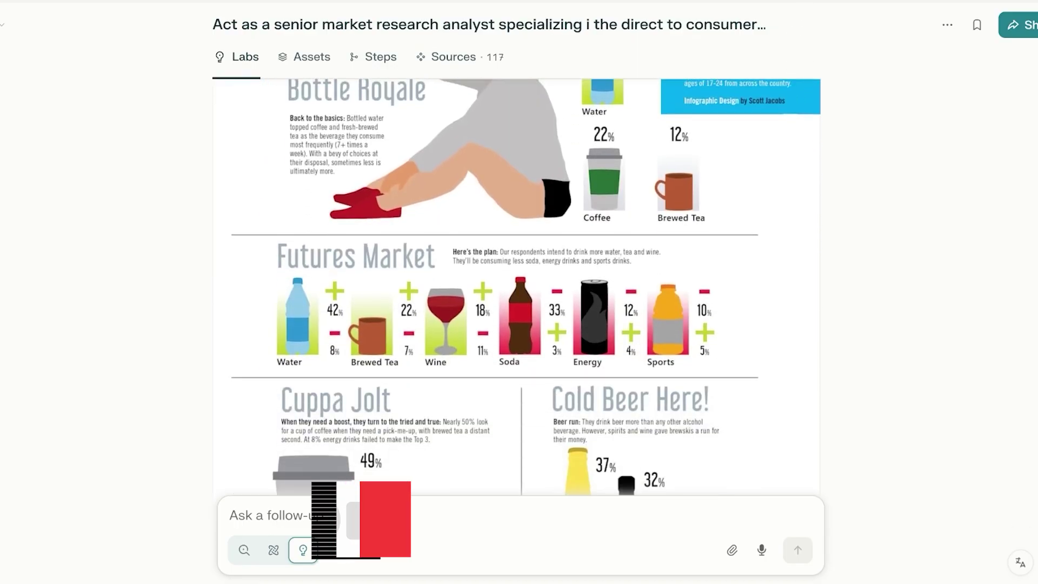
{"action": "scroll", "coordinate": [516, 286], "scroll_direction": "down", "scroll_amount": 4}
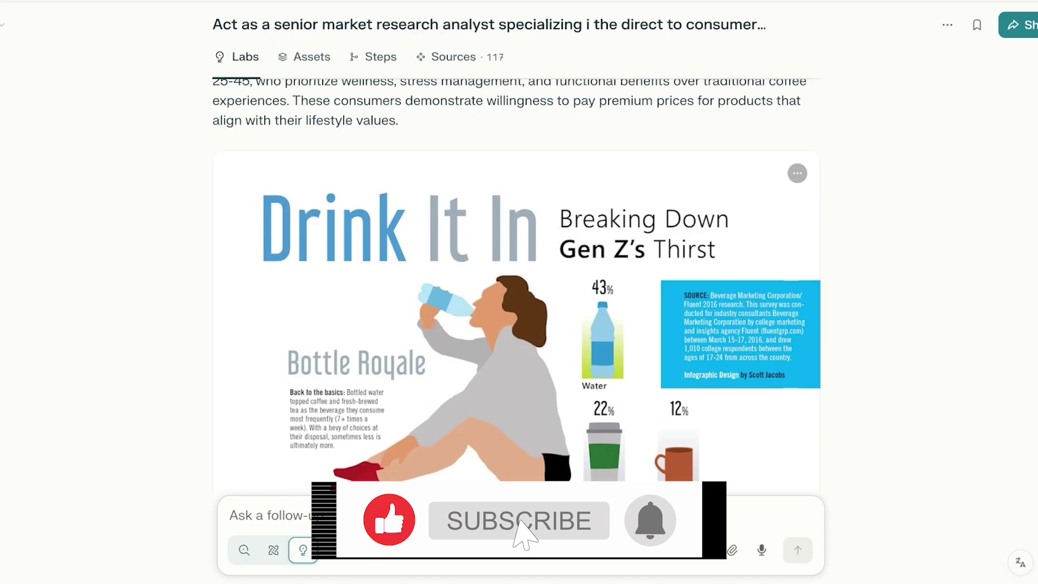
{"action": "scroll", "coordinate": [516, 287], "scroll_direction": "down", "scroll_amount": 3}
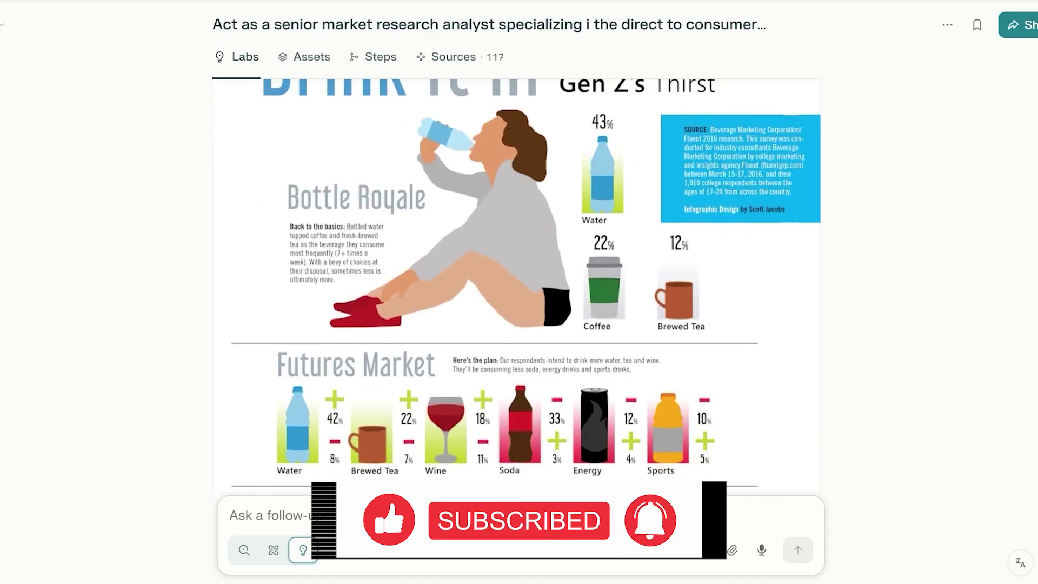
{"action": "scroll", "coordinate": [517, 287], "scroll_direction": "down", "scroll_amount": 8}
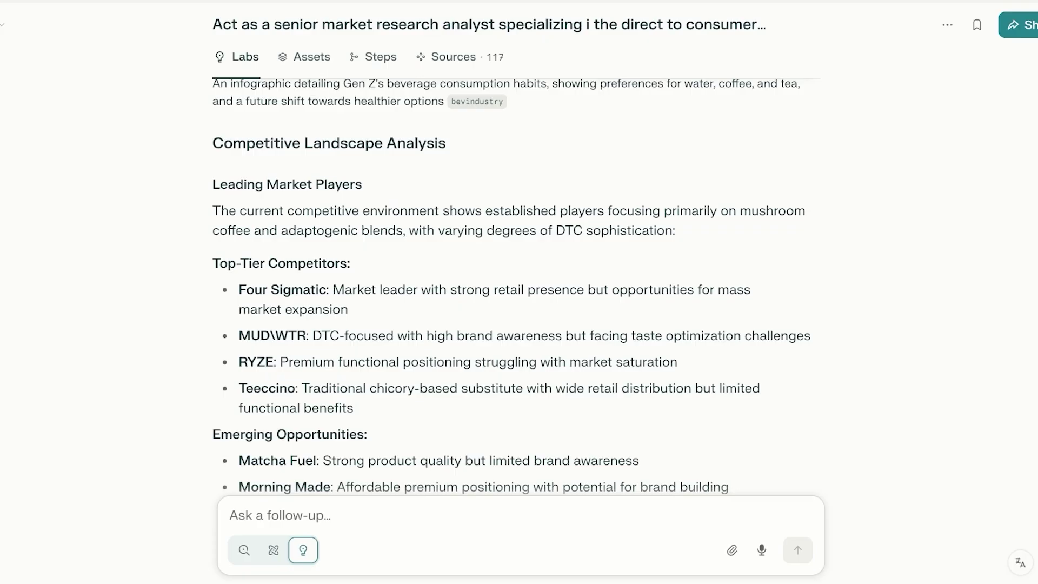
{"action": "scroll", "coordinate": [516, 287], "scroll_direction": "down", "scroll_amount": 10}
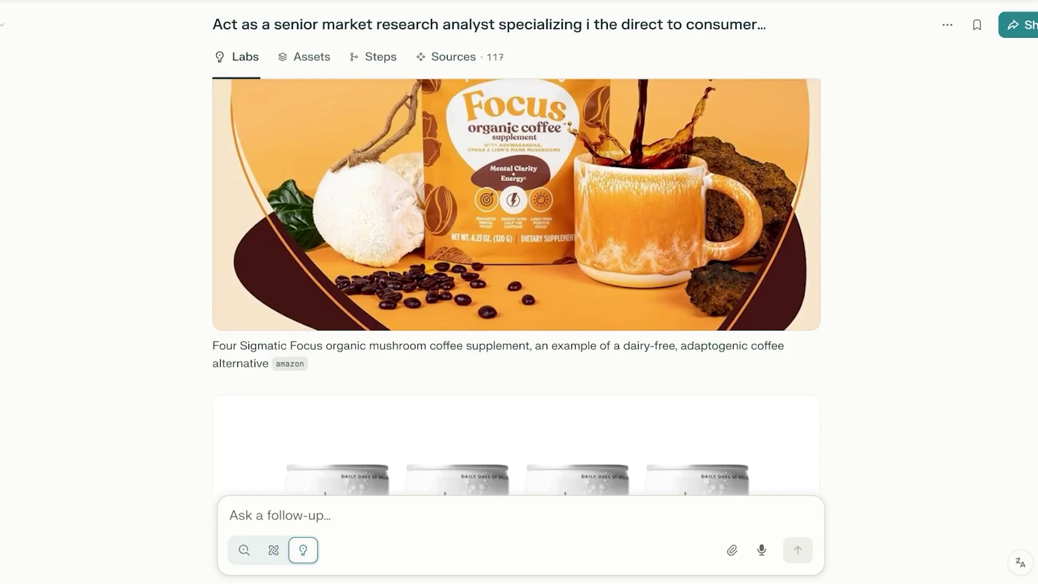
{"action": "scroll", "coordinate": [516, 287], "scroll_direction": "down", "scroll_amount": 5}
{"action": "scroll", "coordinate": [517, 287], "scroll_direction": "up", "scroll_amount": 5}
{"action": "scroll", "coordinate": [516, 287], "scroll_direction": "down", "scroll_amount": 8}
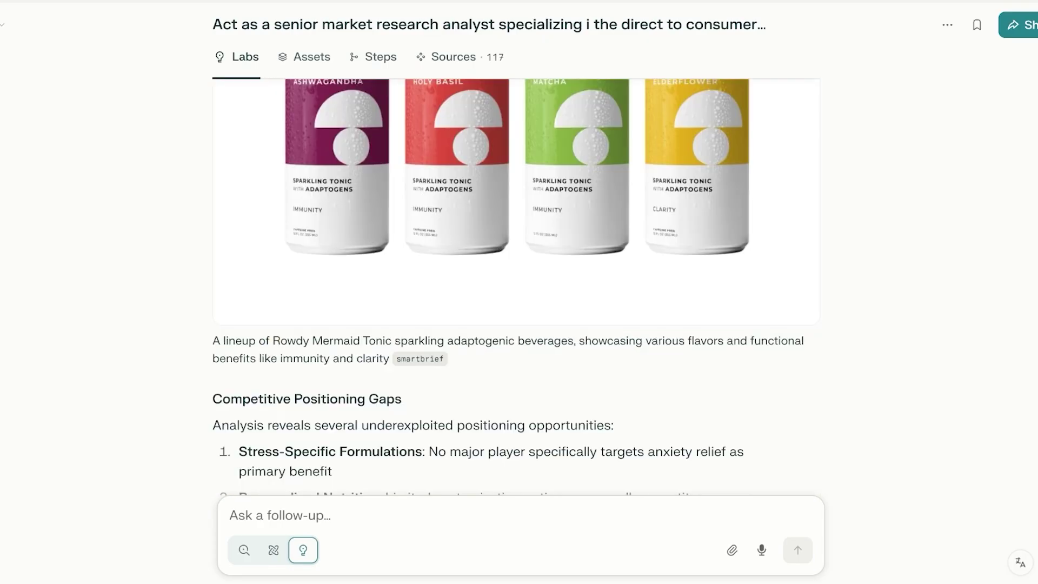
{"action": "scroll", "coordinate": [516, 286], "scroll_direction": "down", "scroll_amount": 4}
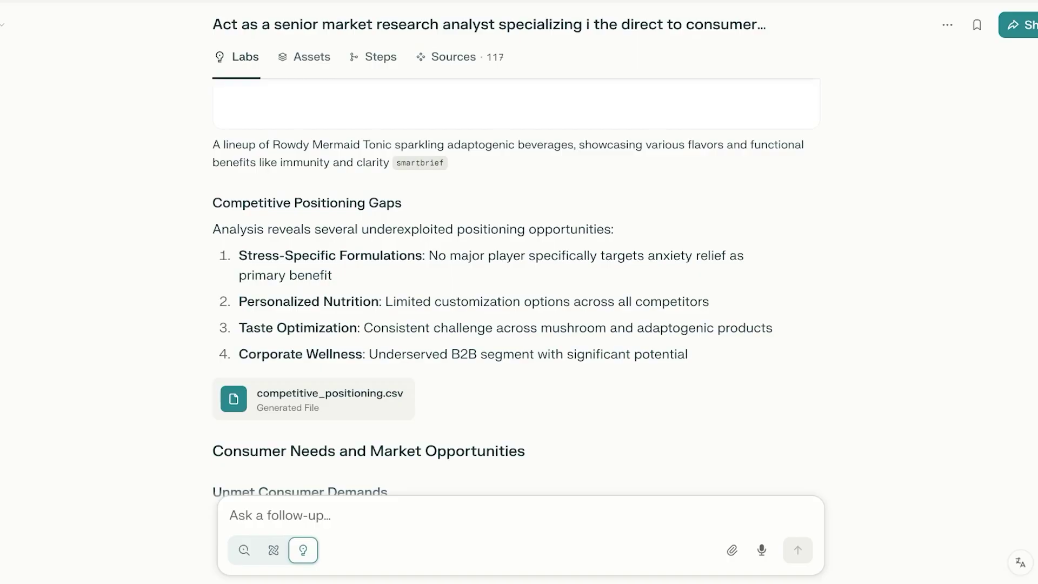
Read the Coffee Alt Market Opportunities chart, Priority Opportunity Areas and consumer insights down to Emerging Trends.
{"action": "scroll", "coordinate": [517, 286], "scroll_direction": "down", "scroll_amount": 4}
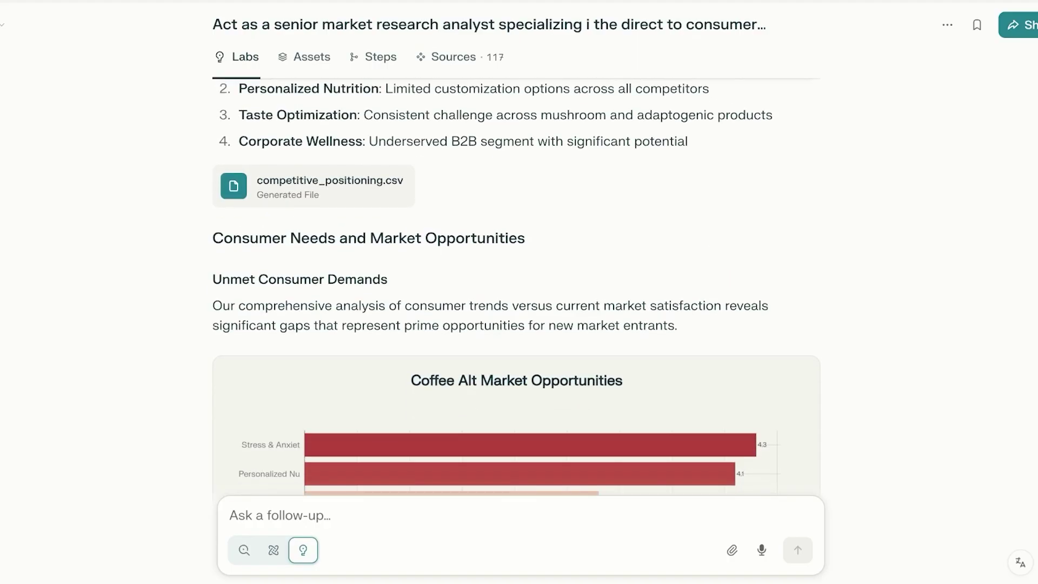
{"action": "scroll", "coordinate": [516, 286], "scroll_direction": "down", "scroll_amount": 6}
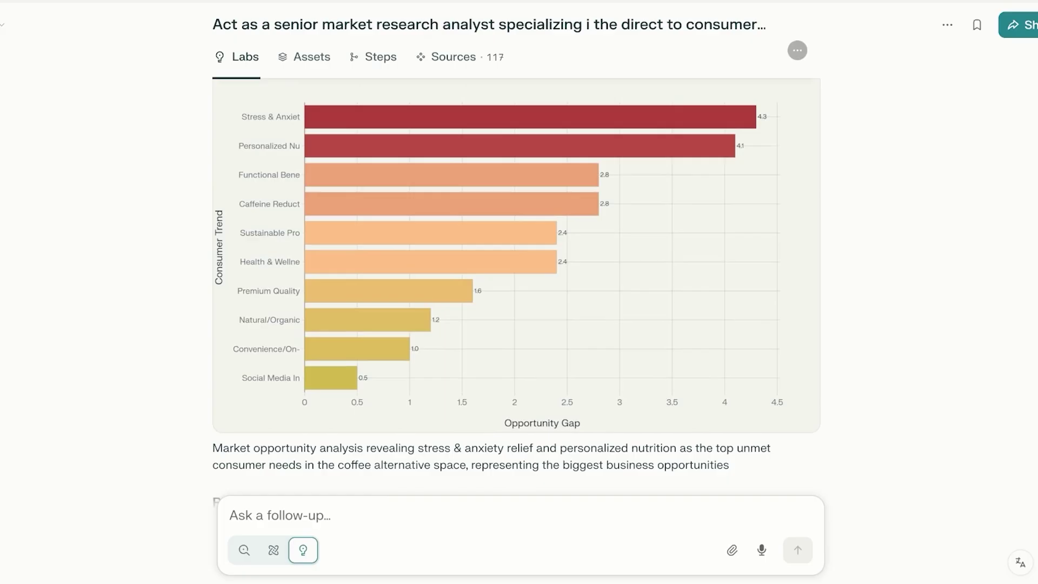
{"action": "scroll", "coordinate": [516, 286], "scroll_direction": "up", "scroll_amount": 1}
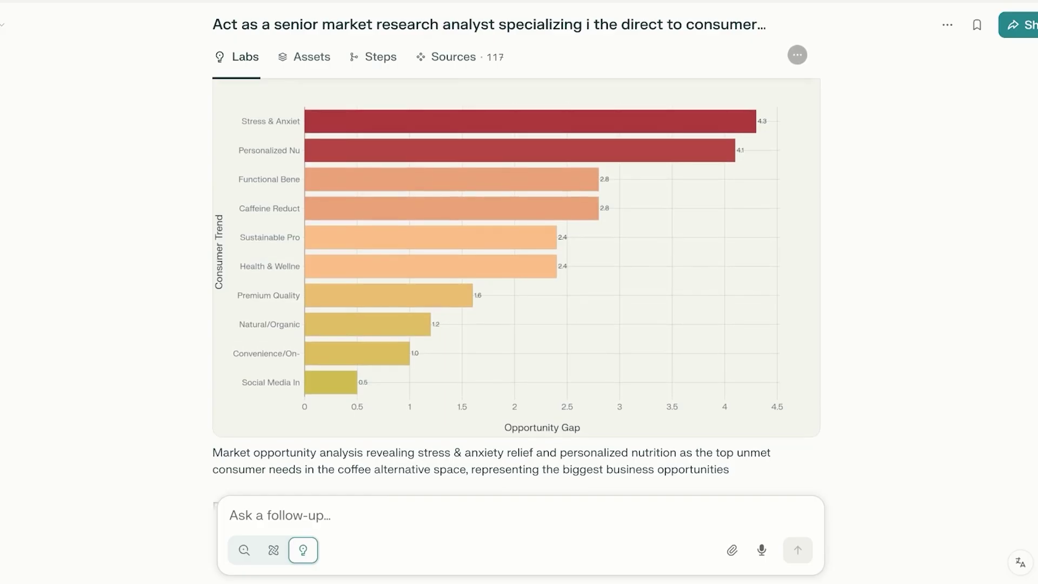
{"action": "scroll", "coordinate": [517, 287], "scroll_direction": "up", "scroll_amount": 1}
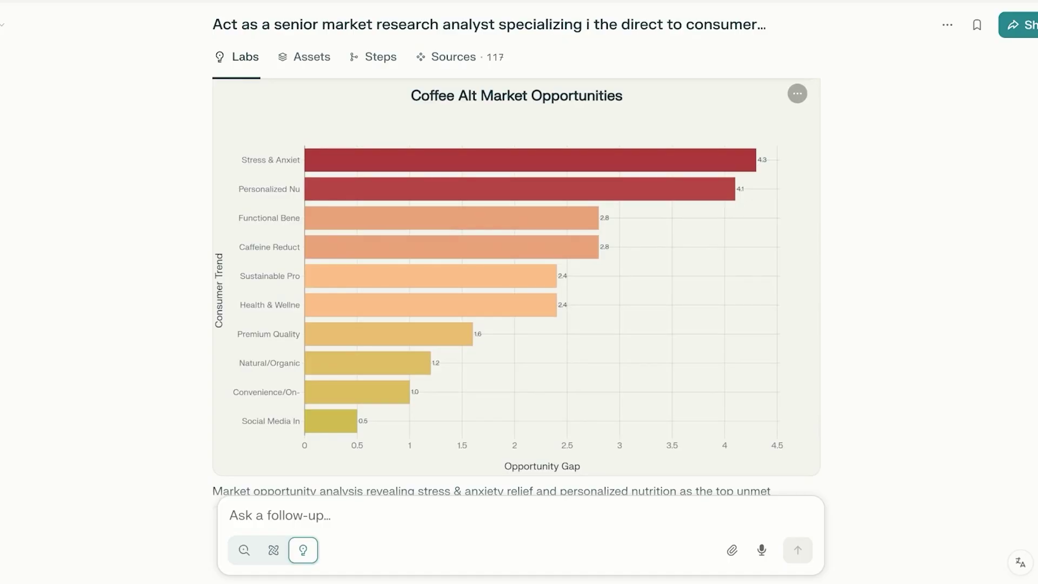
{"action": "scroll", "coordinate": [516, 286], "scroll_direction": "up", "scroll_amount": 1}
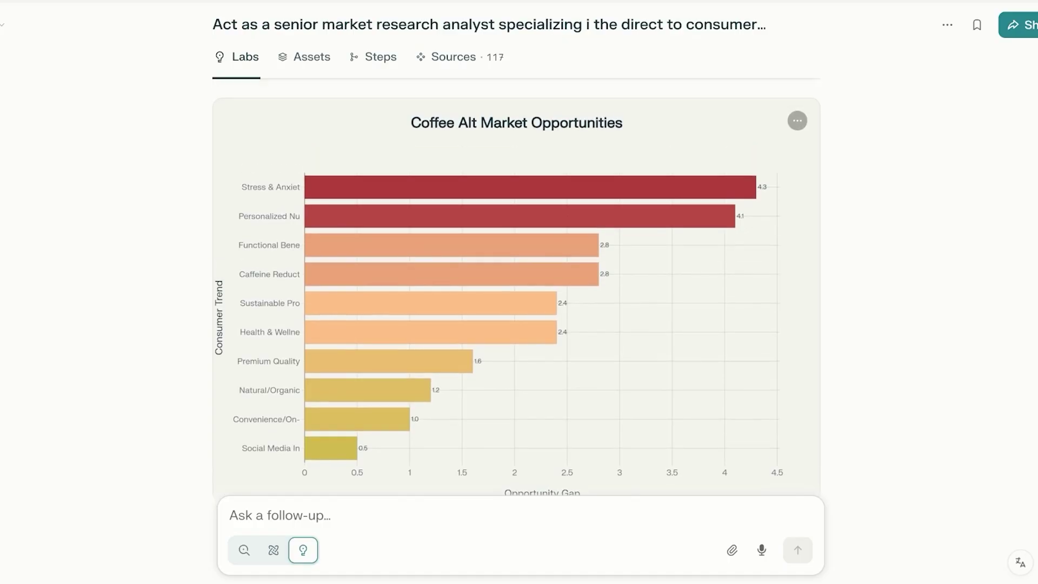
{"action": "scroll", "coordinate": [516, 287], "scroll_direction": "down", "scroll_amount": 2}
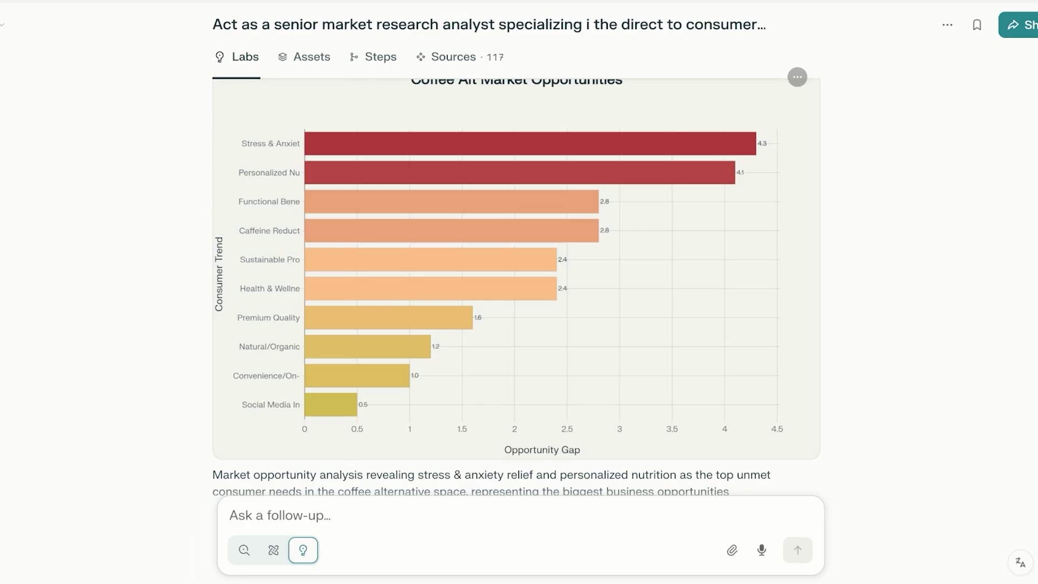
{"action": "scroll", "coordinate": [516, 286], "scroll_direction": "up", "scroll_amount": 5}
{"action": "scroll", "coordinate": [516, 286], "scroll_direction": "down", "scroll_amount": 15}
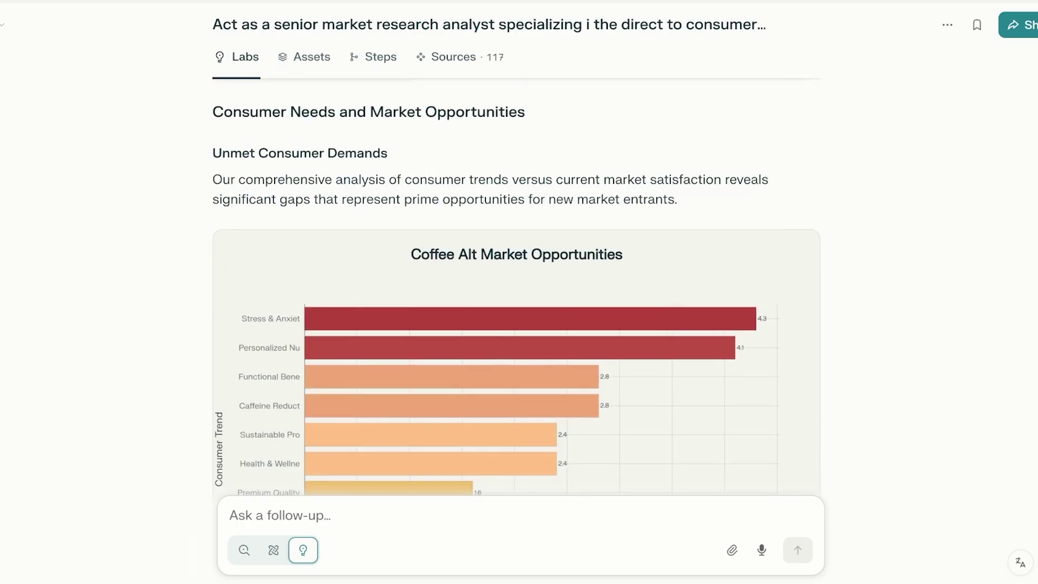
{"action": "scroll", "coordinate": [516, 287], "scroll_direction": "down", "scroll_amount": 5}
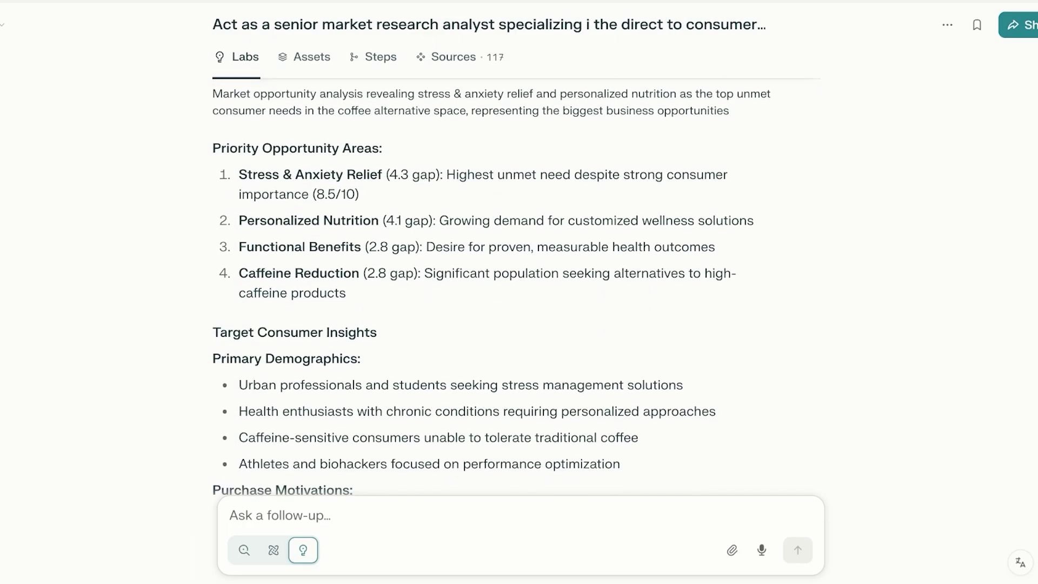
{"action": "scroll", "coordinate": [516, 286], "scroll_direction": "down", "scroll_amount": 9}
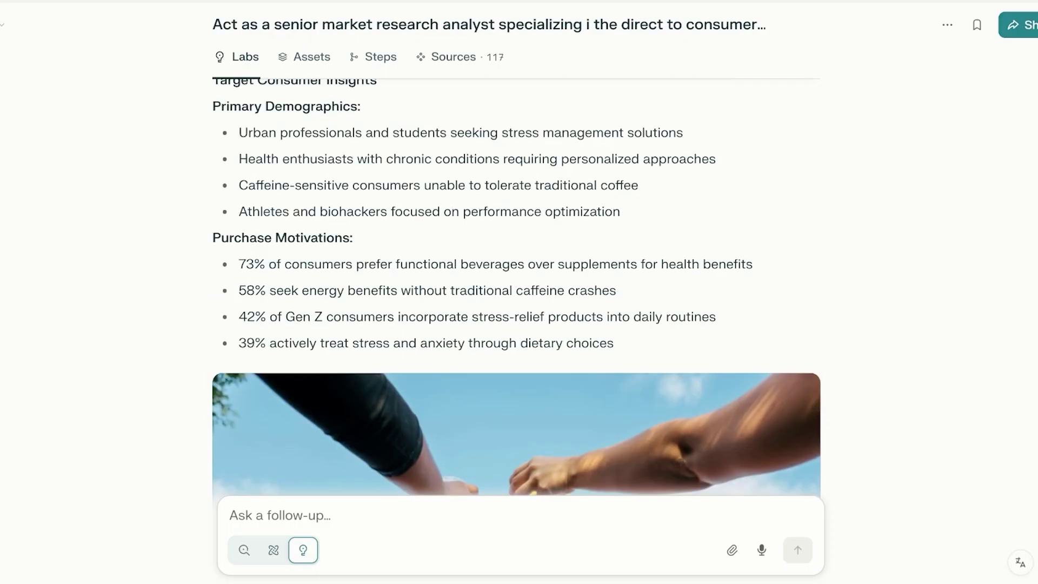
{"action": "scroll", "coordinate": [516, 292], "scroll_direction": "down", "scroll_amount": 15}
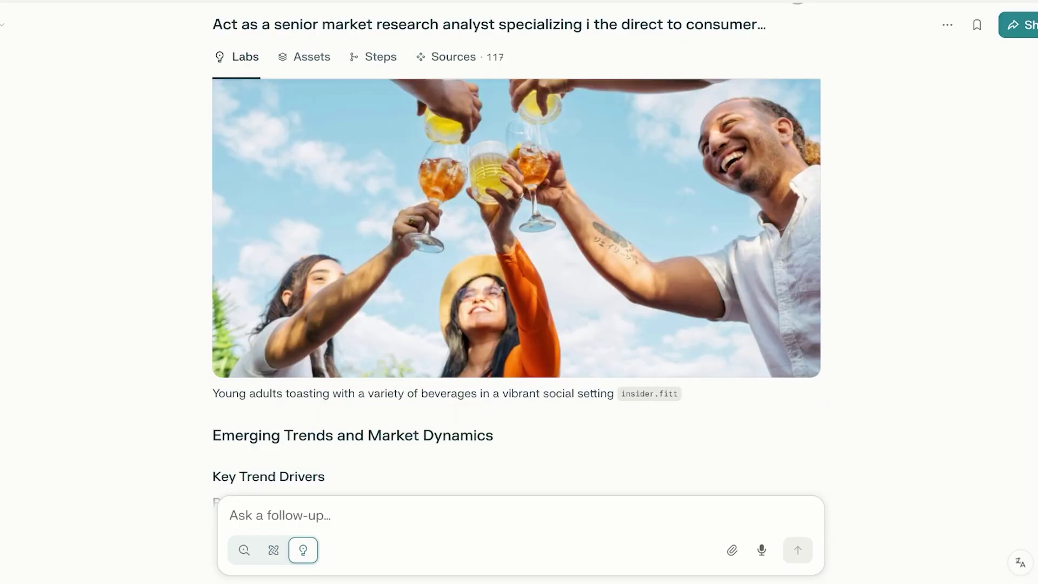
Read the strategy, pricing and acquisition sections to Related, then return to the Futures Market infographic.
{"action": "scroll", "coordinate": [516, 292], "scroll_direction": "down", "scroll_amount": 10}
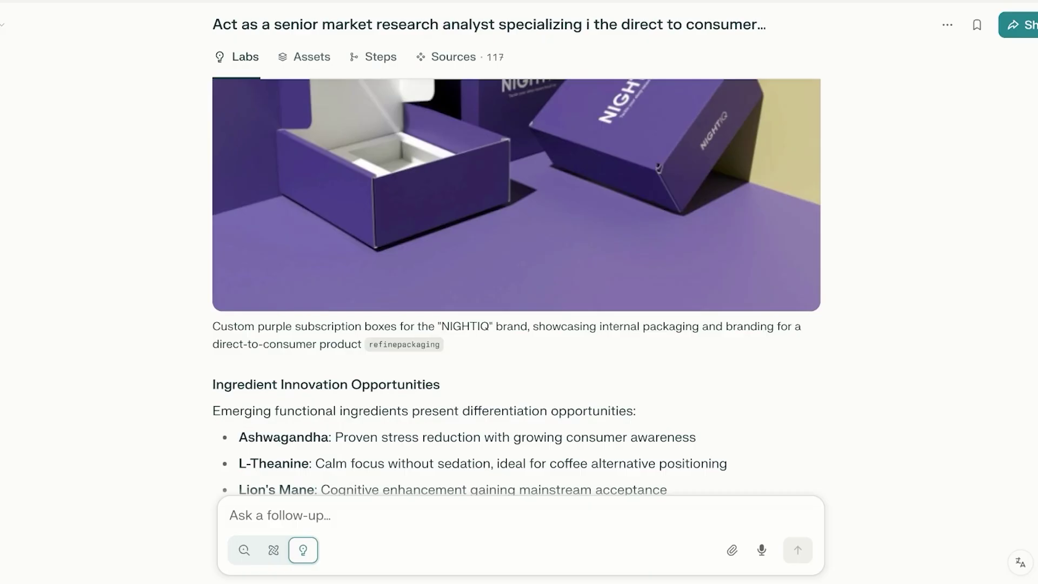
{"action": "scroll", "coordinate": [516, 292], "scroll_direction": "down", "scroll_amount": 4}
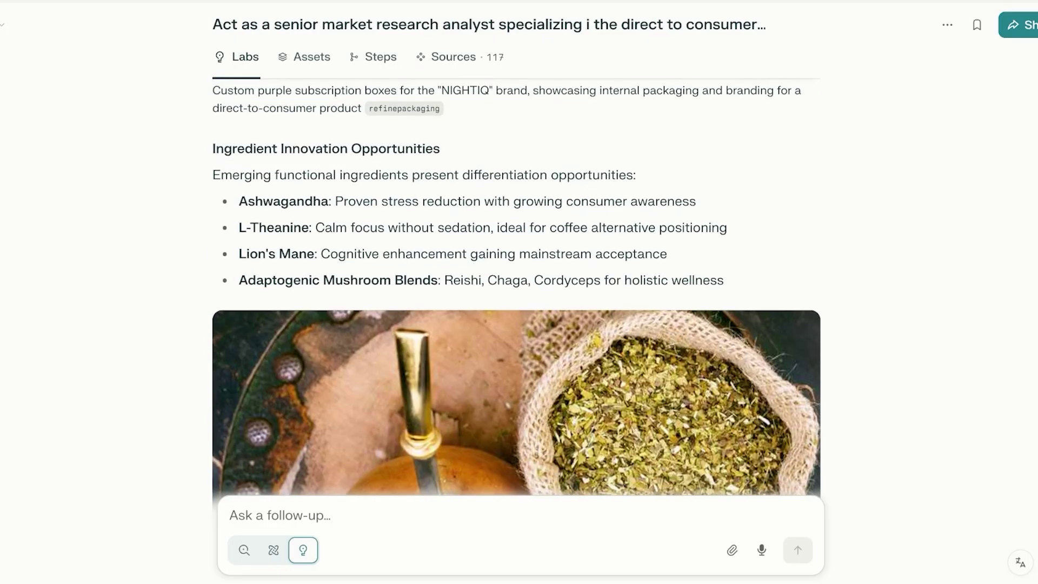
{"action": "scroll", "coordinate": [516, 292], "scroll_direction": "down", "scroll_amount": 10}
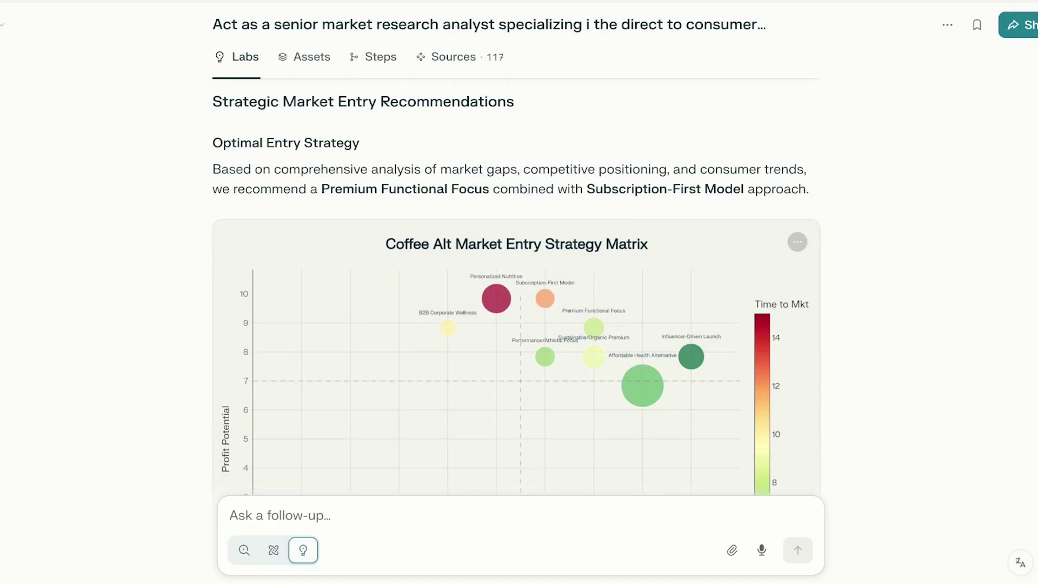
{"action": "scroll", "coordinate": [517, 292], "scroll_direction": "down", "scroll_amount": 8}
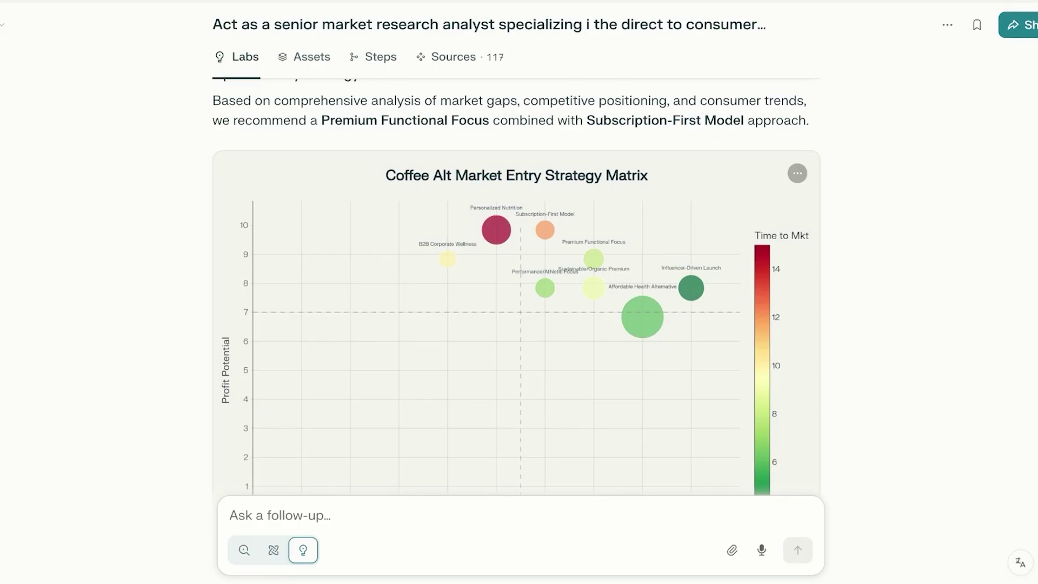
{"action": "scroll", "coordinate": [516, 292], "scroll_direction": "down", "scroll_amount": 4}
{"action": "scroll", "coordinate": [517, 292], "scroll_direction": "up", "scroll_amount": 2}
{"action": "scroll", "coordinate": [516, 292], "scroll_direction": "down", "scroll_amount": 12}
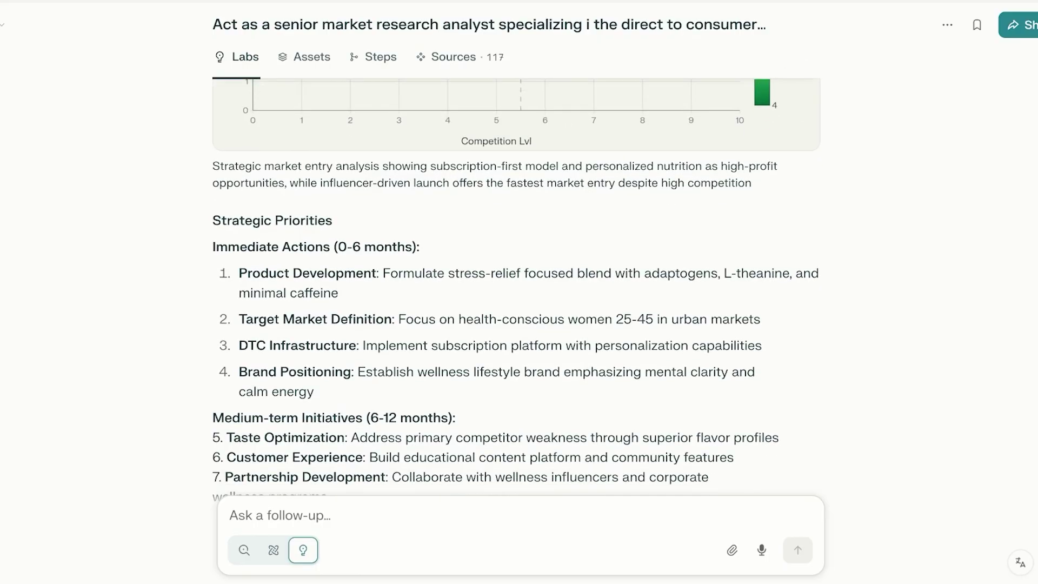
{"action": "scroll", "coordinate": [517, 292], "scroll_direction": "down", "scroll_amount": 3}
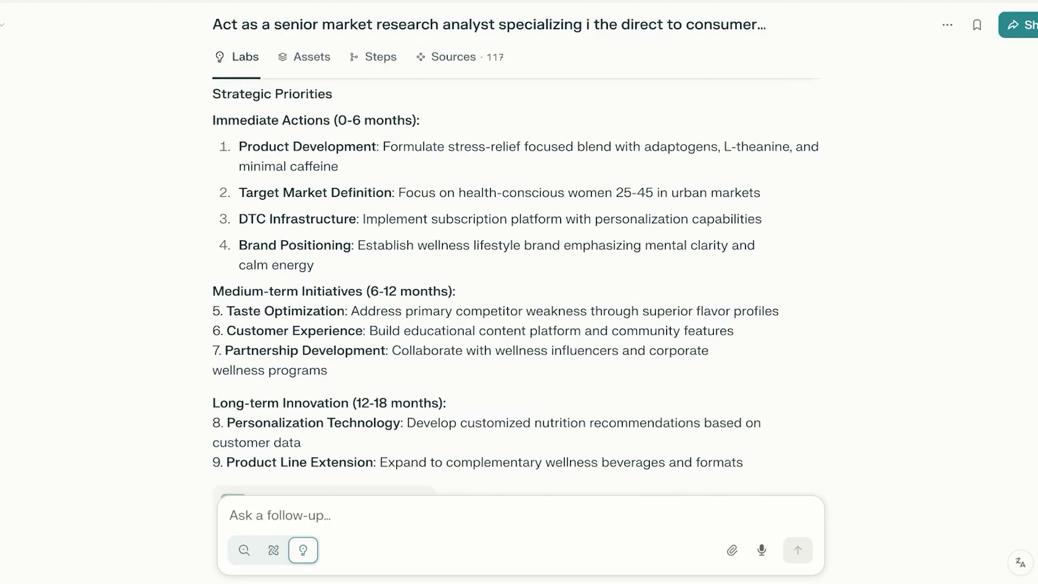
{"action": "scroll", "coordinate": [516, 292], "scroll_direction": "down", "scroll_amount": 3}
{"action": "scroll", "coordinate": [516, 292], "scroll_direction": "down", "scroll_amount": 6}
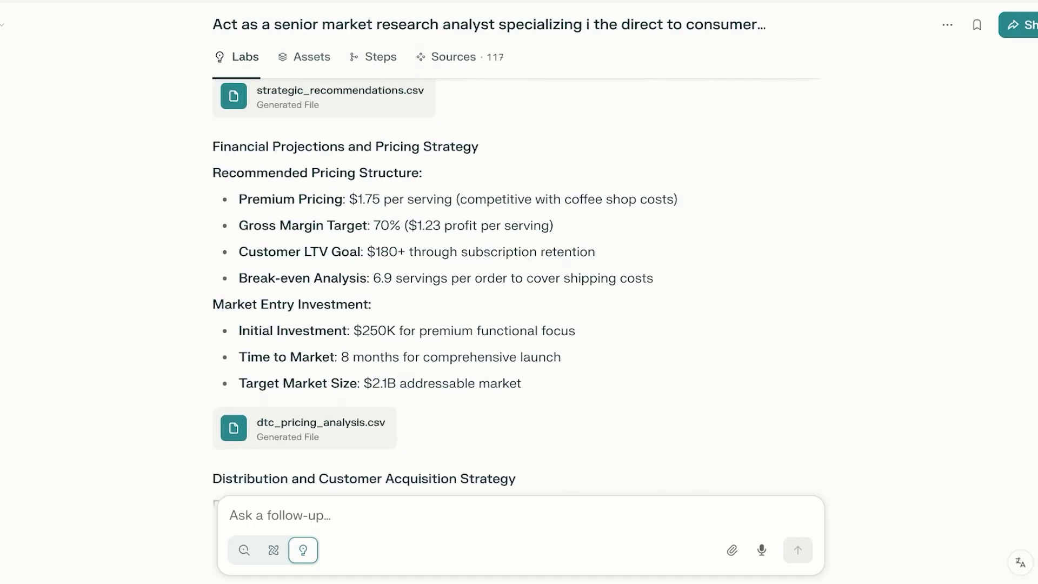
{"action": "scroll", "coordinate": [516, 292], "scroll_direction": "down", "scroll_amount": 10}
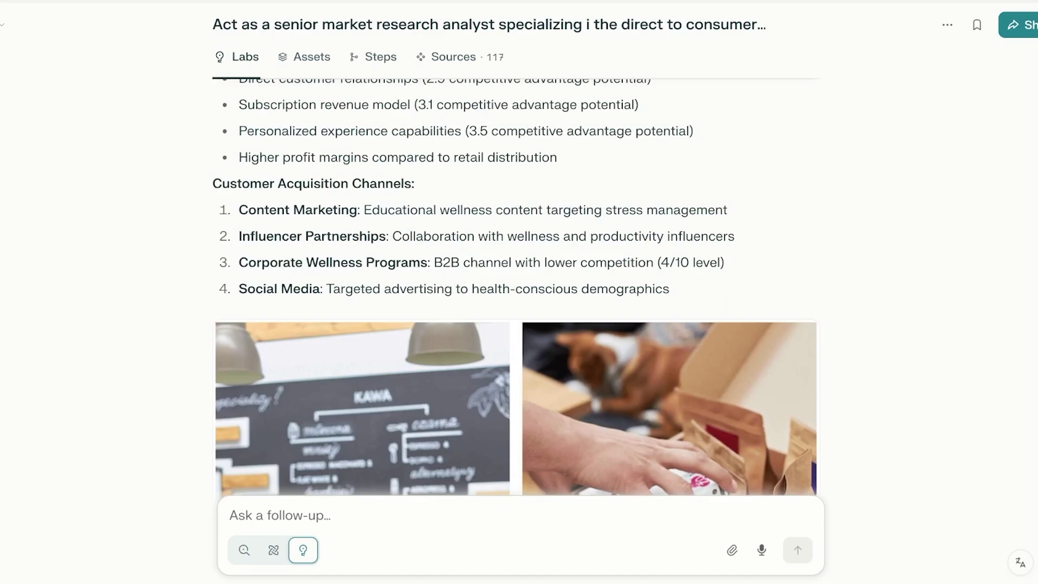
{"action": "scroll", "coordinate": [516, 292], "scroll_direction": "down", "scroll_amount": 5}
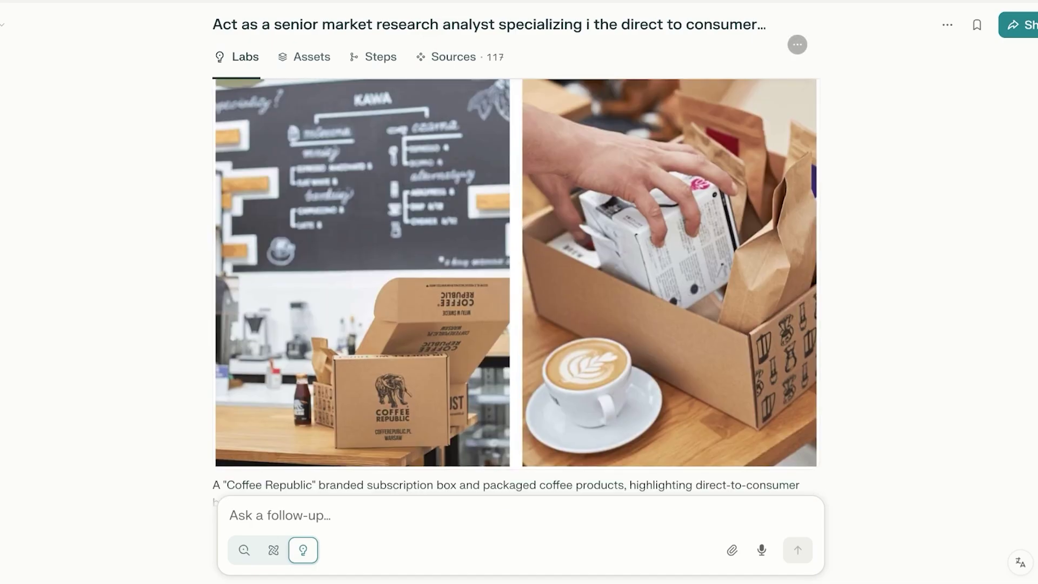
{"action": "scroll", "coordinate": [517, 292], "scroll_direction": "up", "scroll_amount": 5}
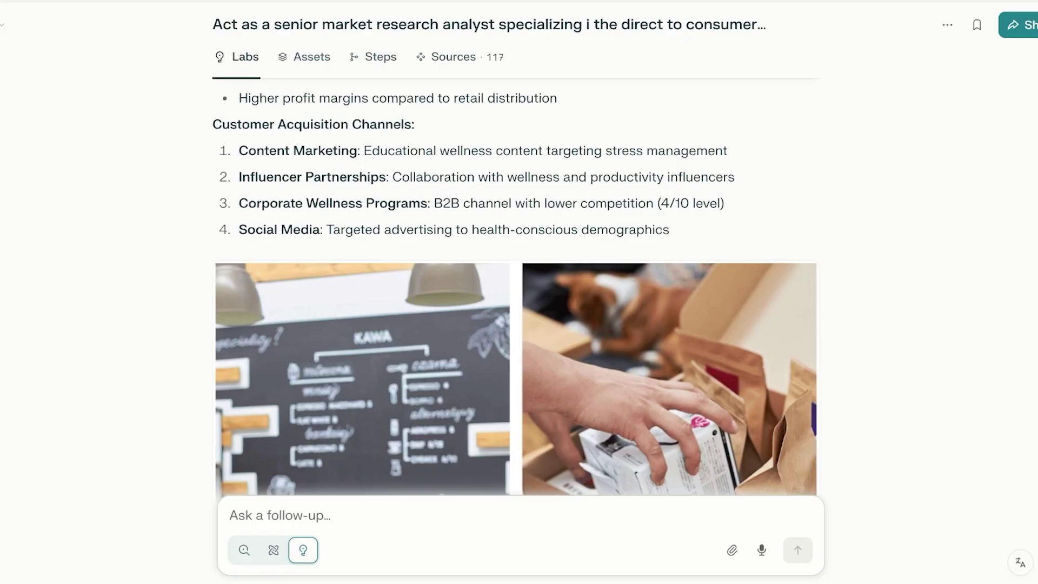
{"action": "scroll", "coordinate": [517, 292], "scroll_direction": "down", "scroll_amount": 20}
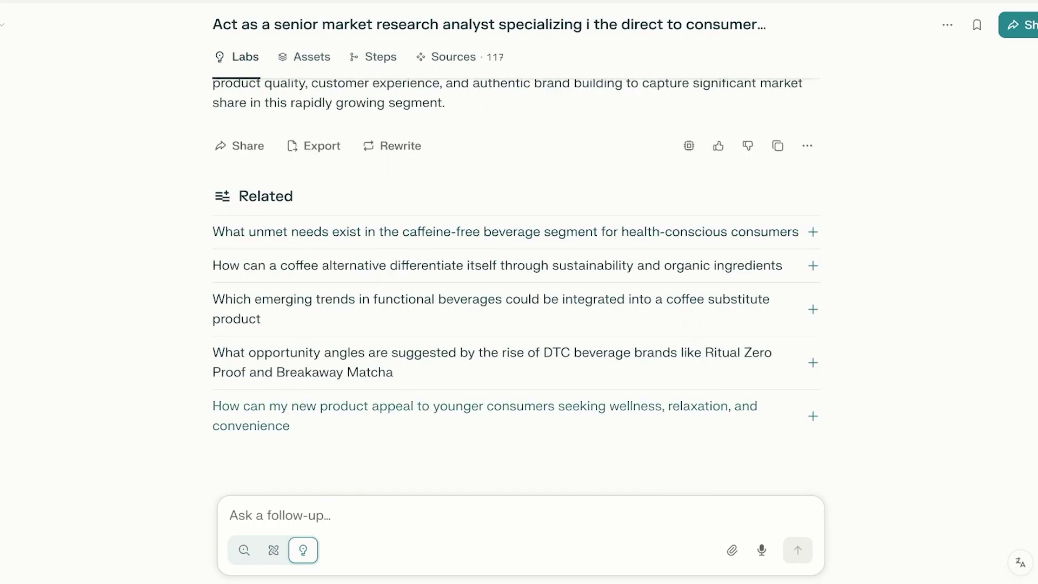
{"action": "scroll", "coordinate": [516, 437], "scroll_direction": "up", "scroll_amount": 15}
{"action": "scroll", "coordinate": [516, 292], "scroll_direction": "up", "scroll_amount": 20}
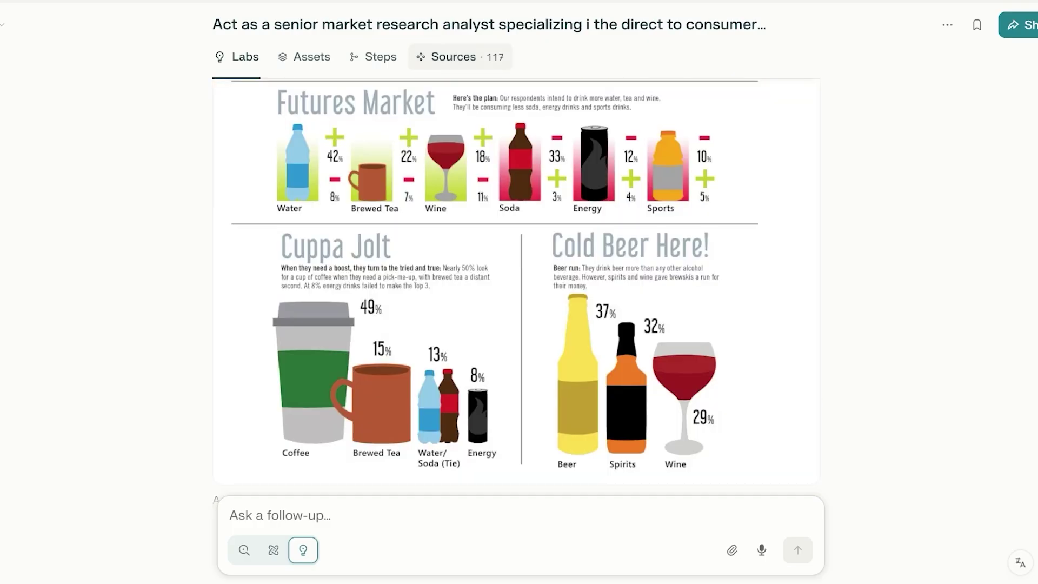
{"action": "left_click", "coordinate": [459, 56]}
{"action": "left_click", "coordinate": [304, 152]}
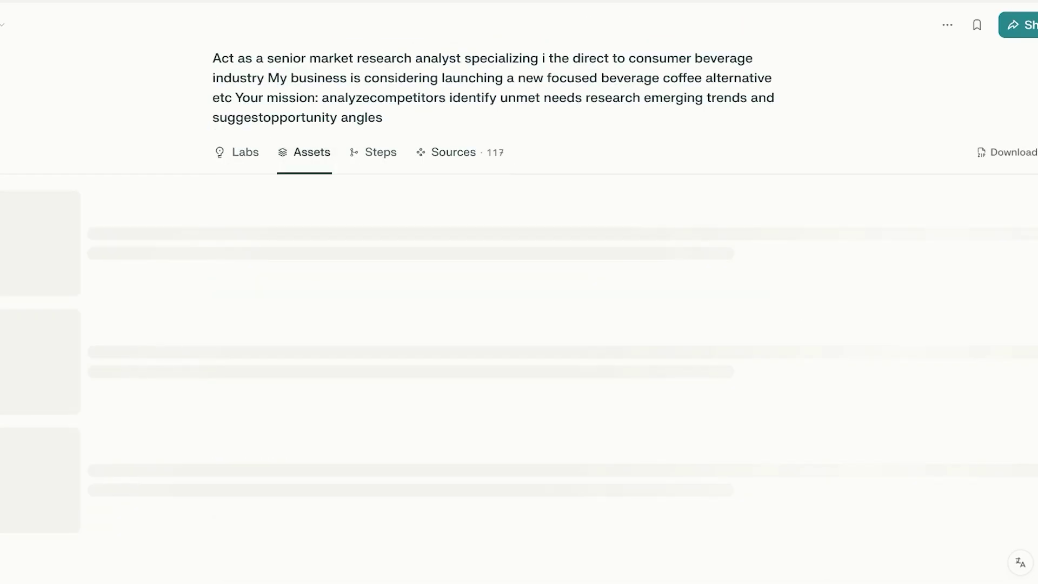
{"action": "left_click", "coordinate": [373, 152]}
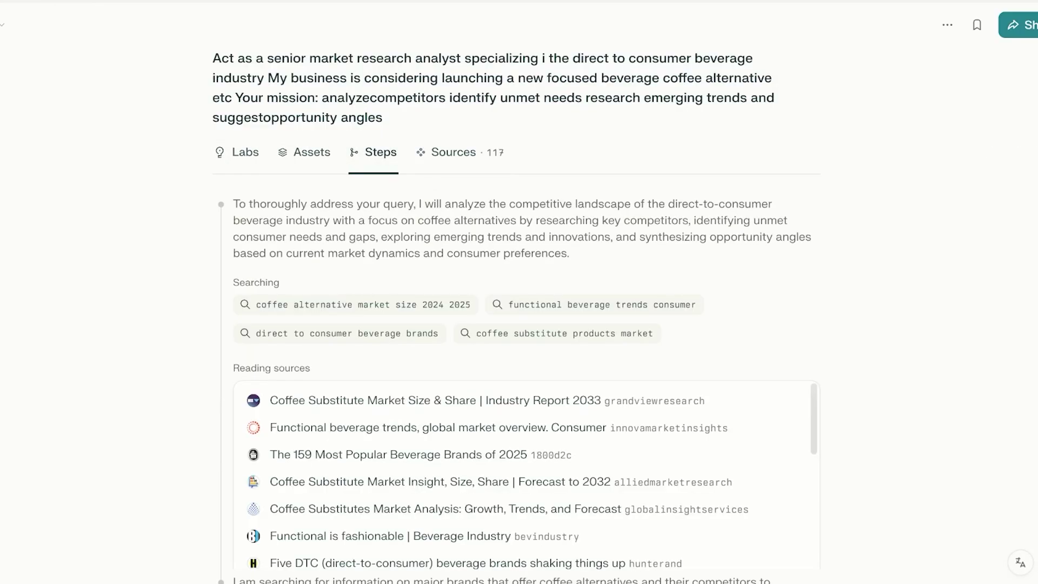
{"action": "left_click", "coordinate": [238, 152]}
{"action": "scroll", "coordinate": [516, 291], "scroll_direction": "down", "scroll_amount": 5}
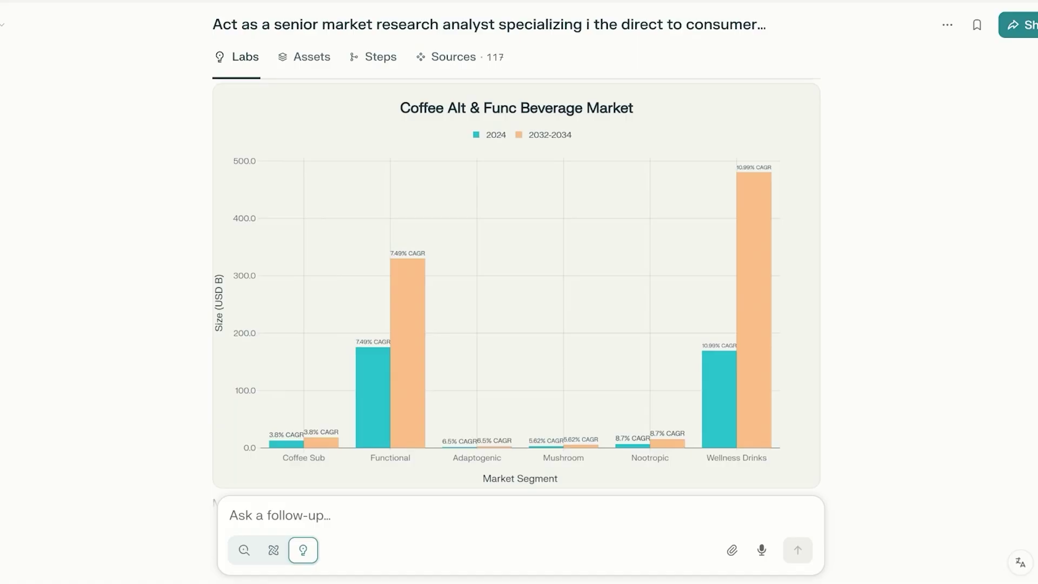
{"action": "scroll", "coordinate": [517, 292], "scroll_direction": "up", "scroll_amount": 5}
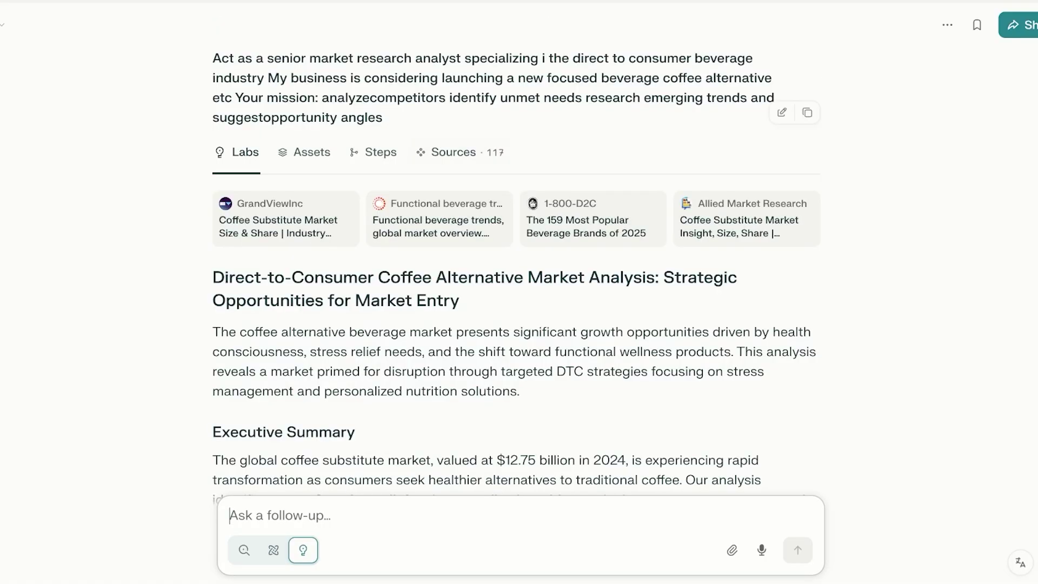
{"action": "left_click_drag", "start_coordinate": [382, 118], "coordinate": [213, 57]}
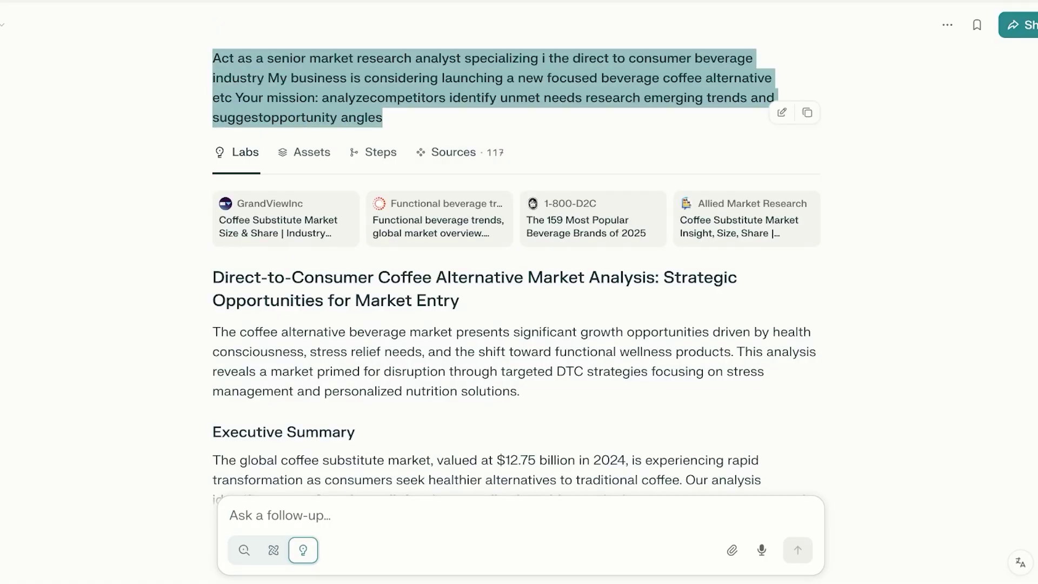
{"action": "key", "text": "ctrl+i"}
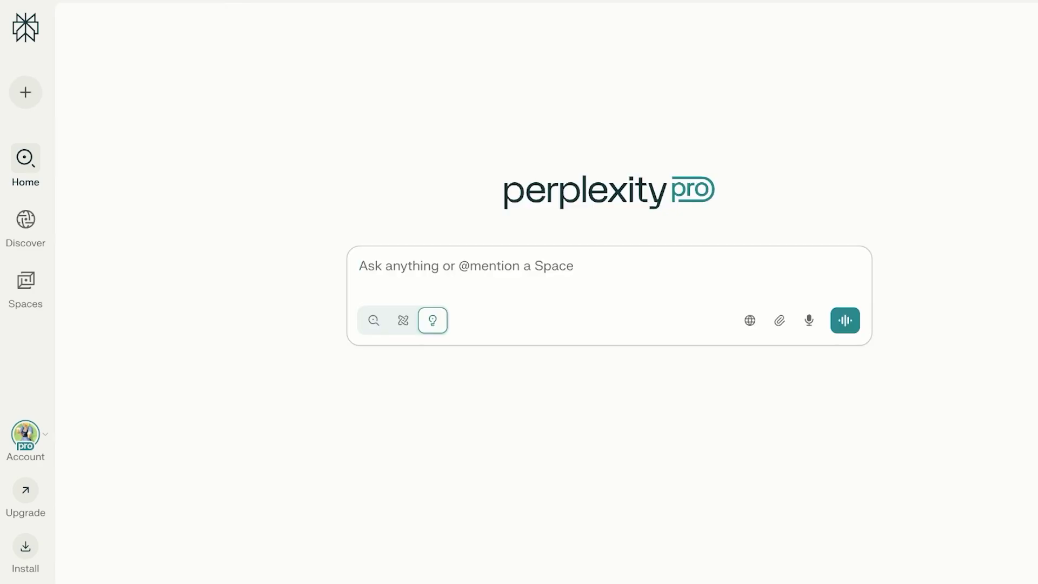
{"action": "left_click", "coordinate": [130, 190]}
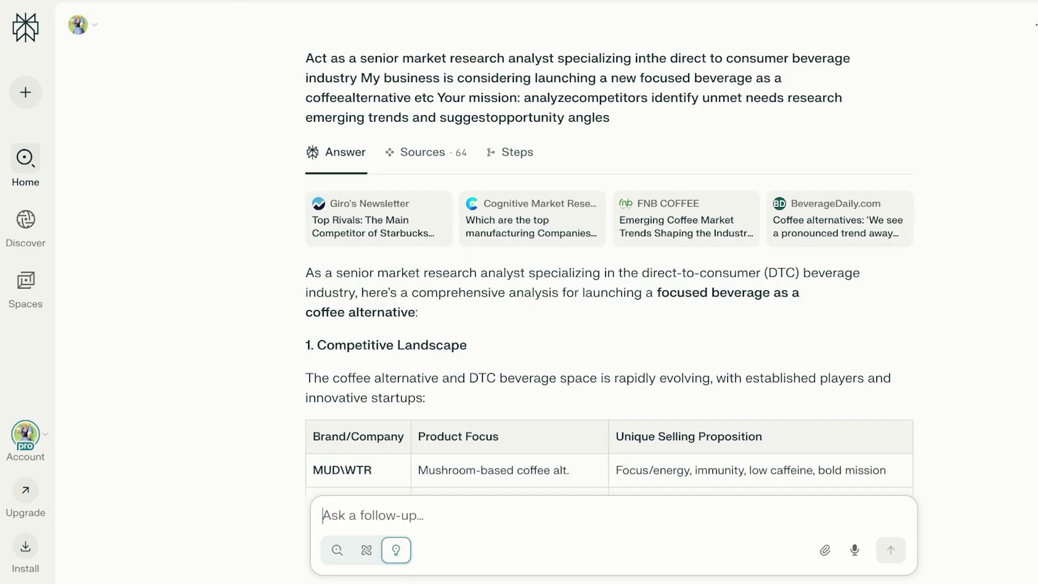
{"action": "scroll", "coordinate": [609, 303], "scroll_direction": "down", "scroll_amount": 15}
{"action": "scroll", "coordinate": [609, 303], "scroll_direction": "down", "scroll_amount": 10}
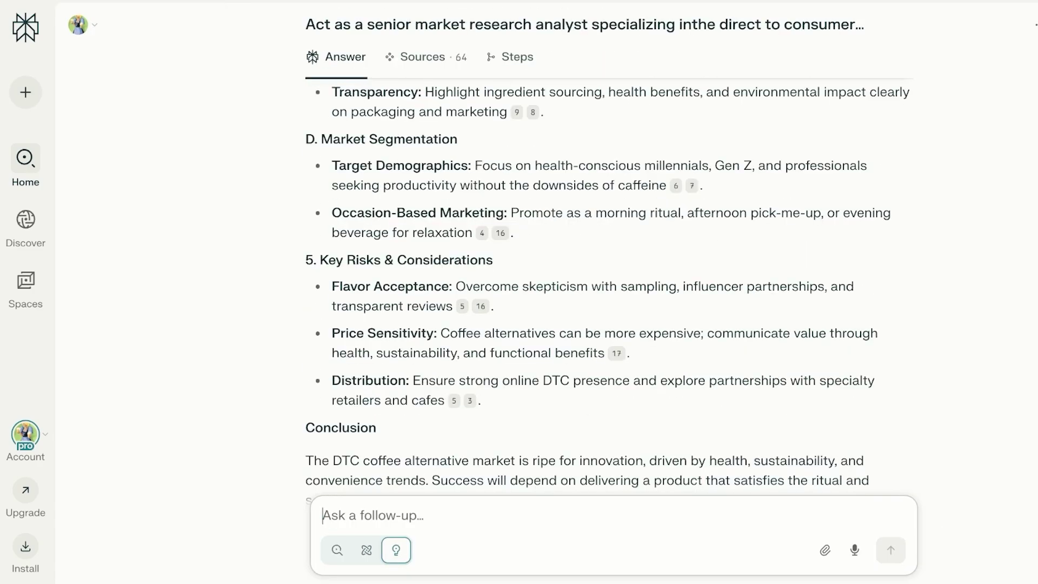
{"action": "scroll", "coordinate": [609, 303], "scroll_direction": "up", "scroll_amount": 20}
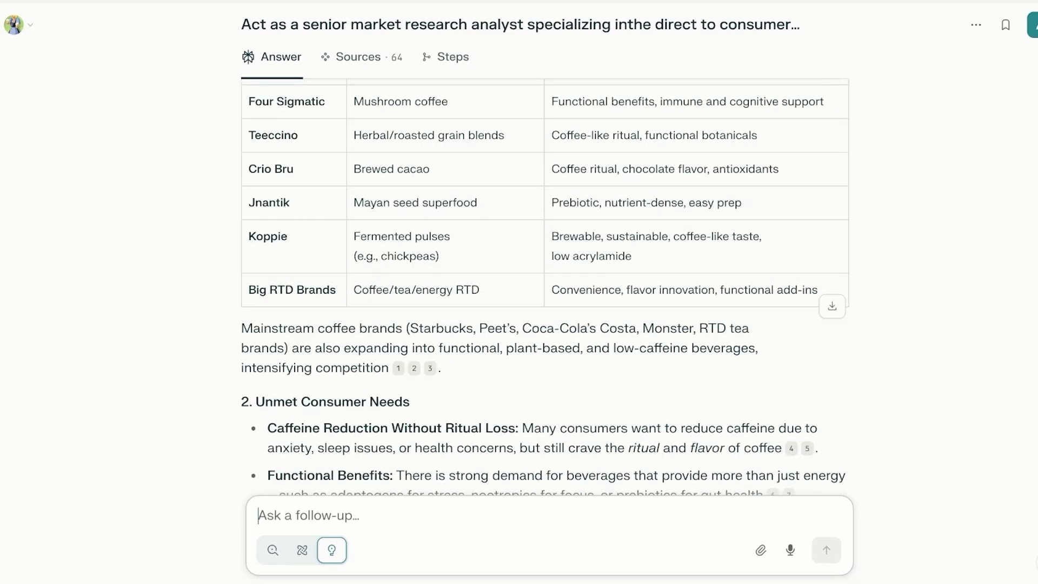
{"action": "scroll", "coordinate": [545, 283], "scroll_direction": "up", "scroll_amount": 10}
{"action": "scroll", "coordinate": [545, 284], "scroll_direction": "down", "scroll_amount": 10}
{"action": "scroll", "coordinate": [545, 284], "scroll_direction": "down", "scroll_amount": 15}
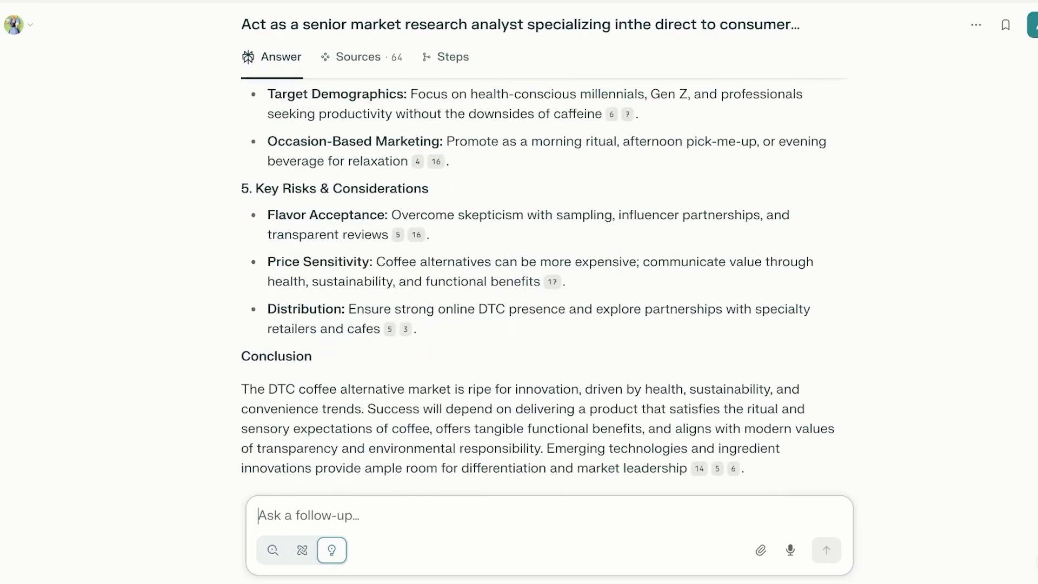
{"action": "scroll", "coordinate": [545, 284], "scroll_direction": "up", "scroll_amount": 3}
{"action": "scroll", "coordinate": [545, 284], "scroll_direction": "down", "scroll_amount": 4}
{"action": "scroll", "coordinate": [545, 284], "scroll_direction": "up", "scroll_amount": 5}
{"action": "scroll", "coordinate": [545, 284], "scroll_direction": "up", "scroll_amount": 15}
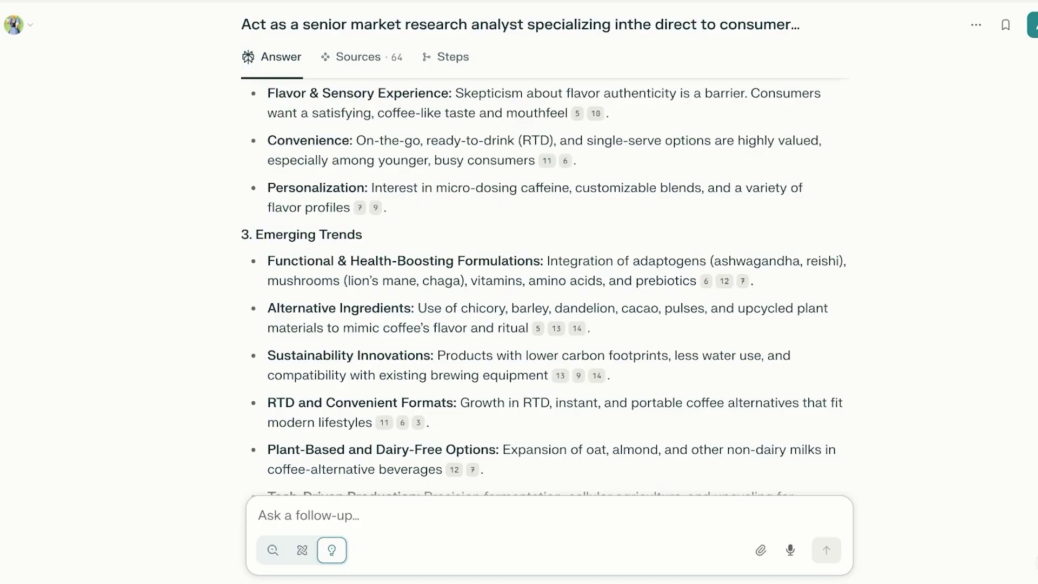
{"action": "scroll", "coordinate": [545, 284], "scroll_direction": "down", "scroll_amount": 5}
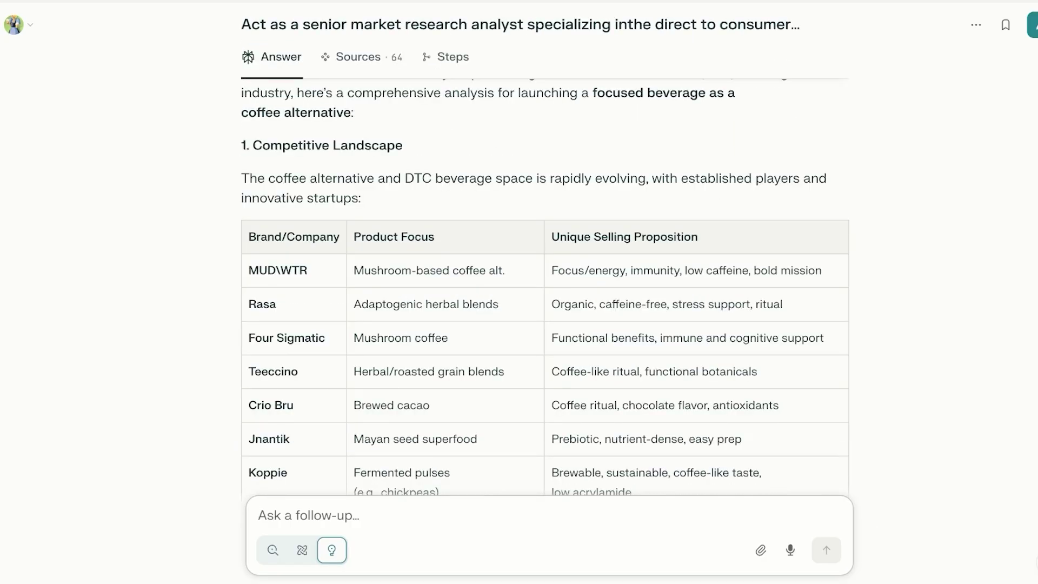
{"action": "scroll", "coordinate": [545, 284], "scroll_direction": "up", "scroll_amount": 4}
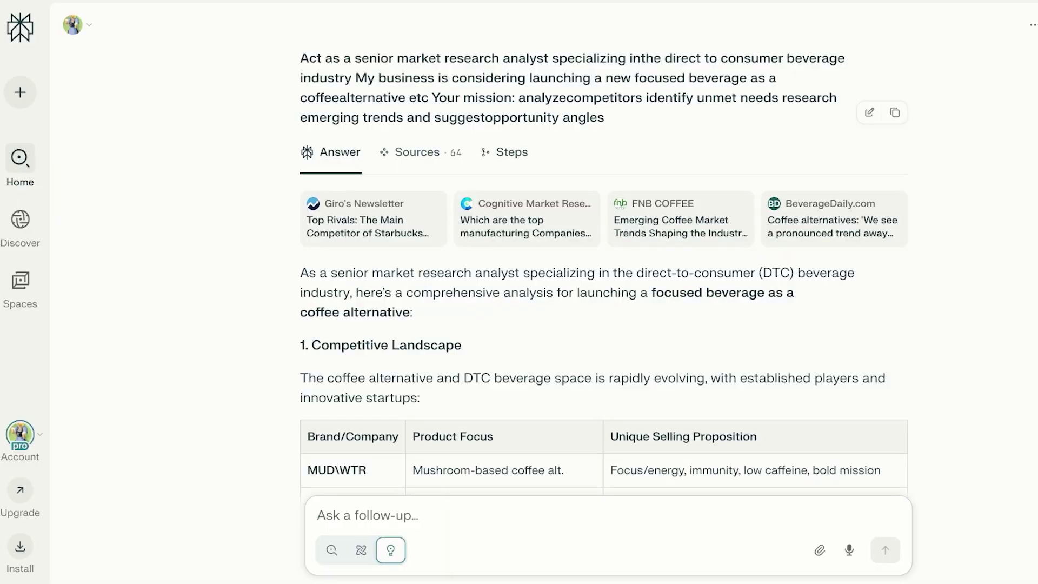
{"action": "mouse_move", "coordinate": [19, 157]}
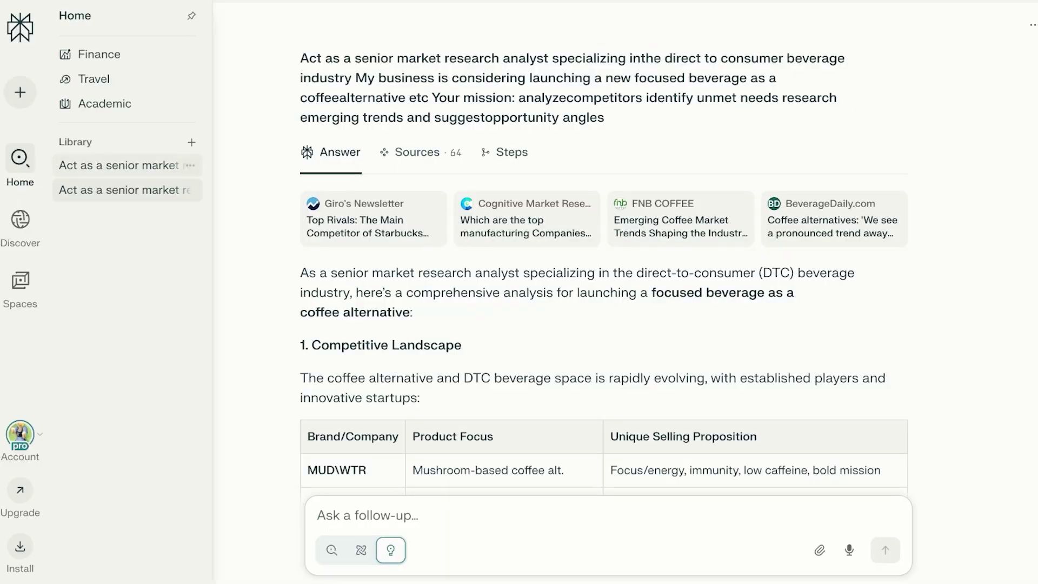
Revisit the Labs coffee-alternative report thread, then start a new thread with Ctrl+I.
{"action": "left_click", "coordinate": [119, 165]}
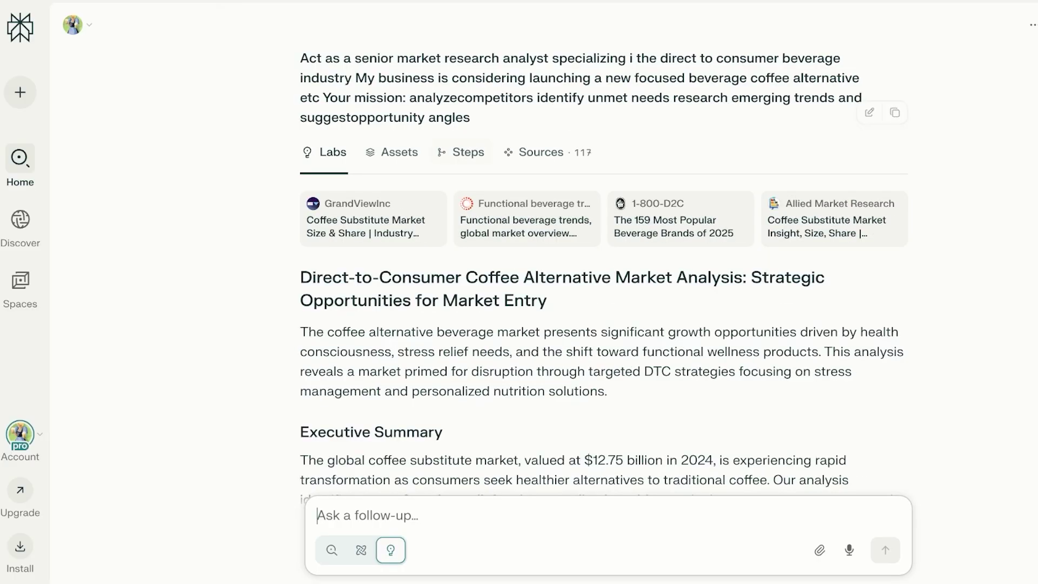
{"action": "scroll", "coordinate": [604, 324], "scroll_direction": "down", "scroll_amount": 1}
{"action": "scroll", "coordinate": [604, 325], "scroll_direction": "up", "scroll_amount": 1}
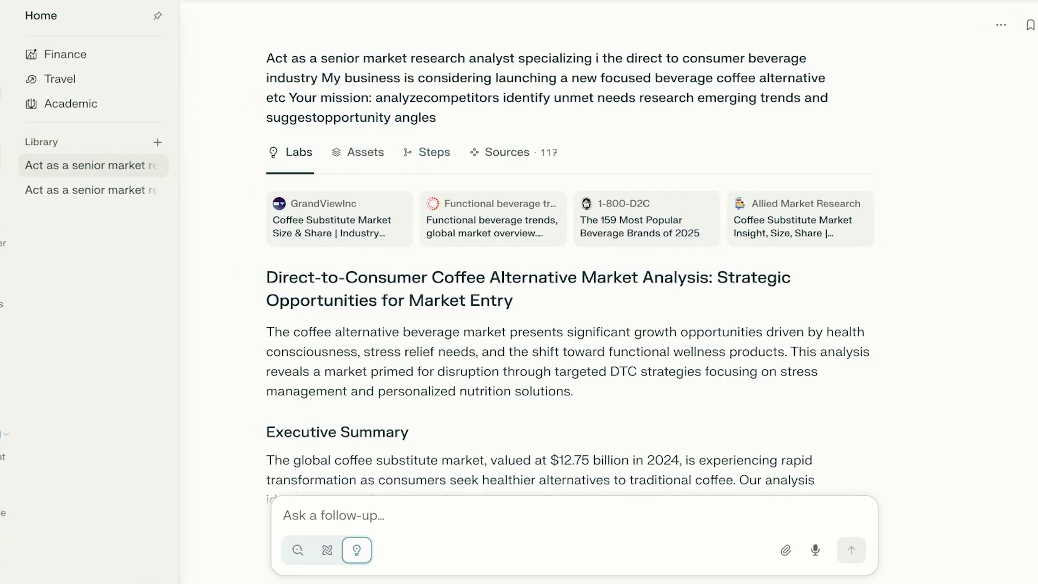
{"action": "key", "text": "ctrl+i"}
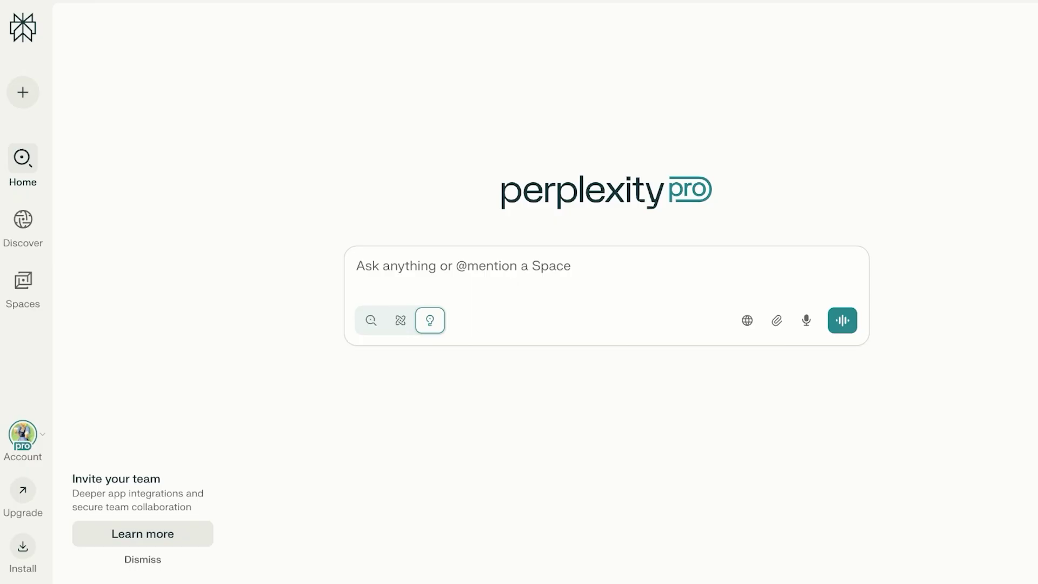
Submit a Labs query asking for an IO Psychology literature gap and a 3-variable quantitative research topic.
{"action": "left_click", "coordinate": [379, 266]}
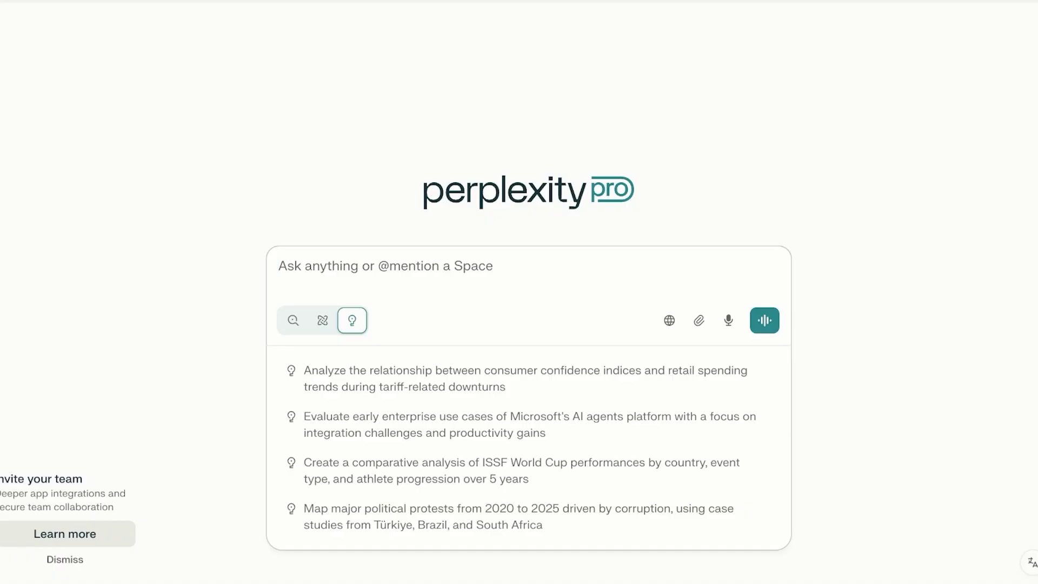
{"action": "type", "text": "Find the literature "}
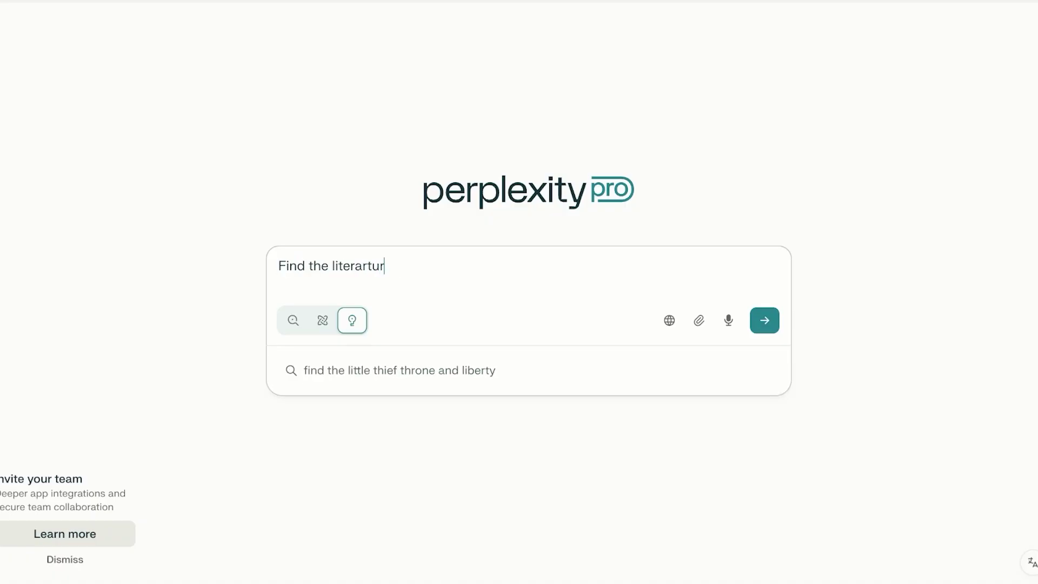
{"action": "type", "text": "gap in"}
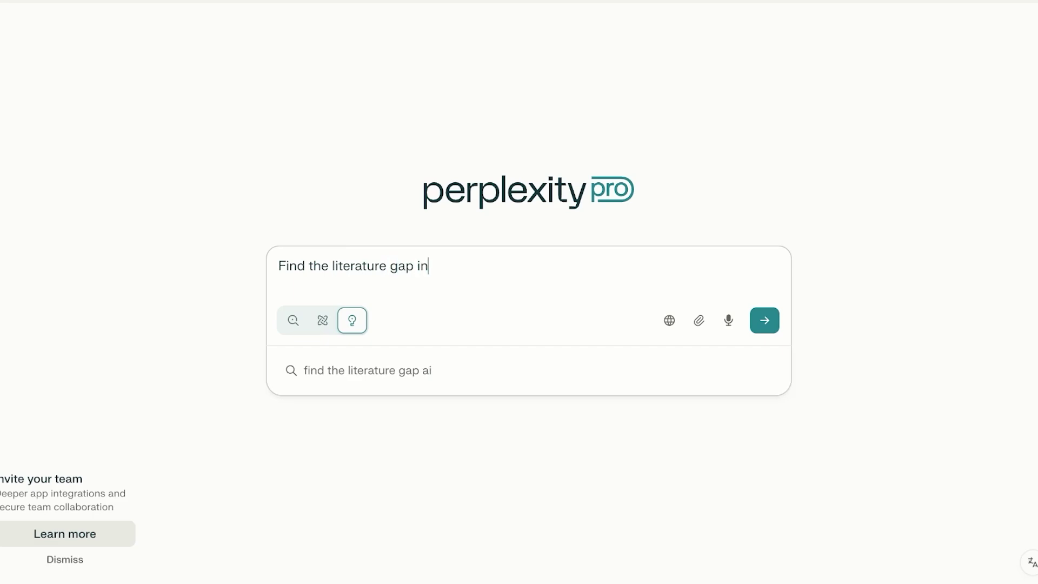
{"action": "type", "text": " IO Psychology and"}
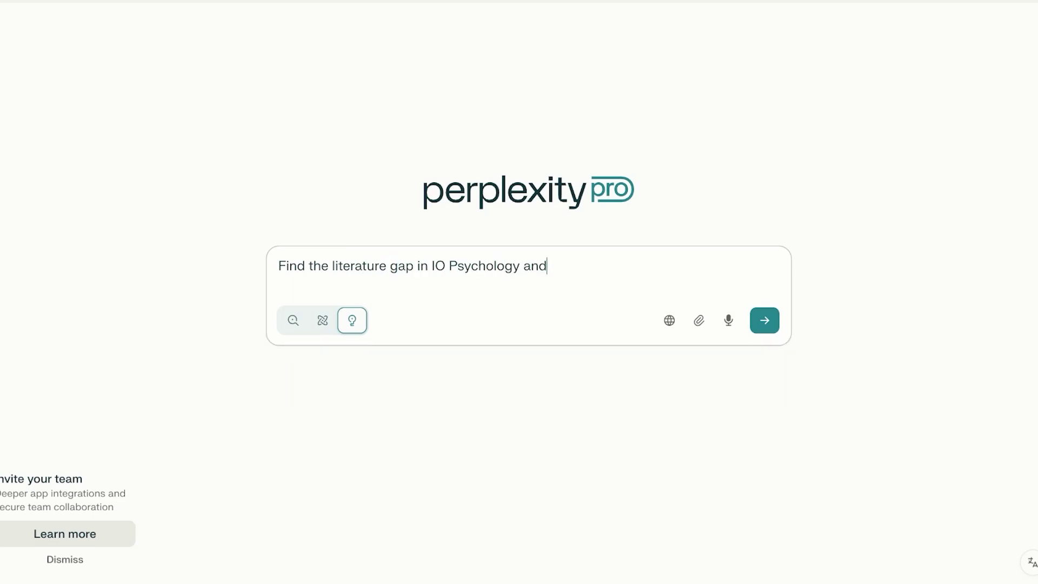
{"action": "type", "text": " suggest a 3 variable quantitative re"}
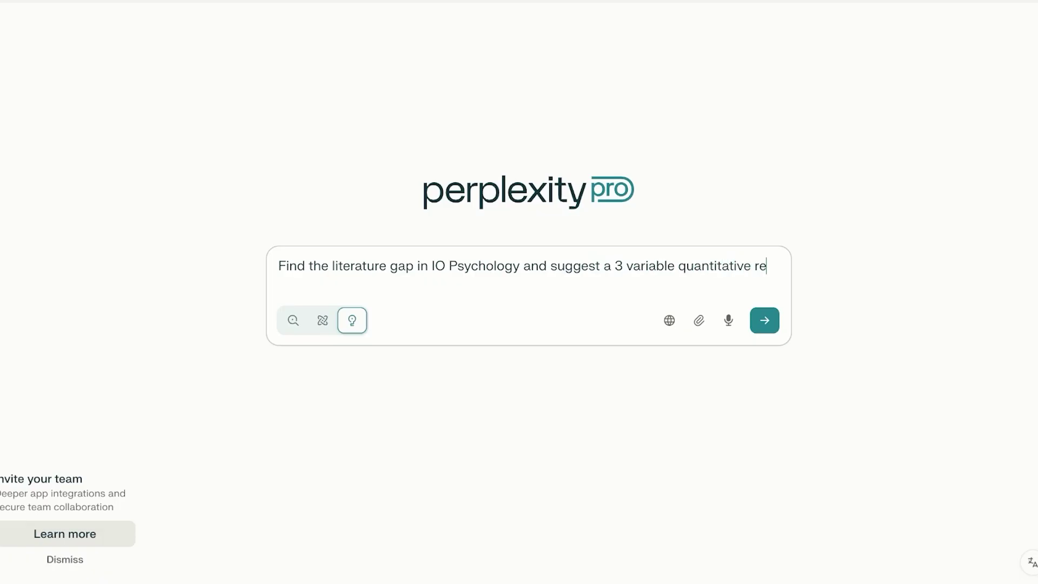
{"action": "type", "text": "search topic with suggeste"}
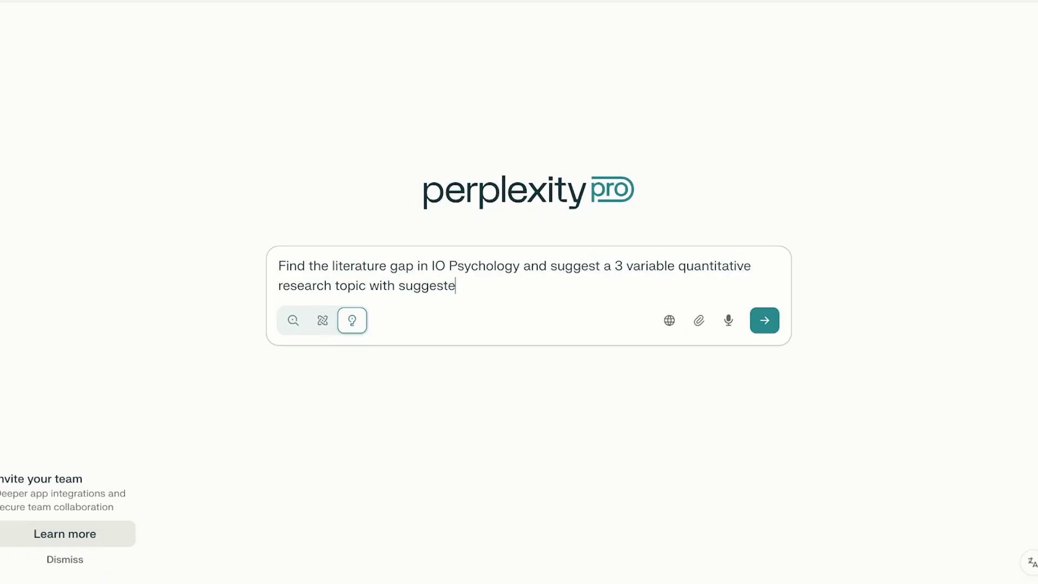
{"action": "type", "text": "d scales and p"}
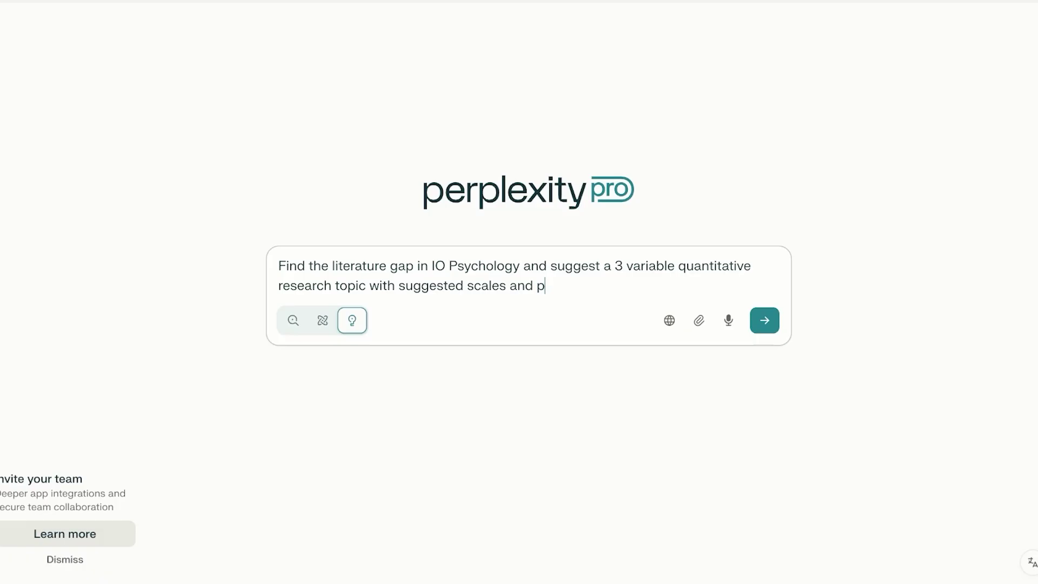
{"action": "type", "text": "opulations"}
{"action": "key", "text": "Return"}
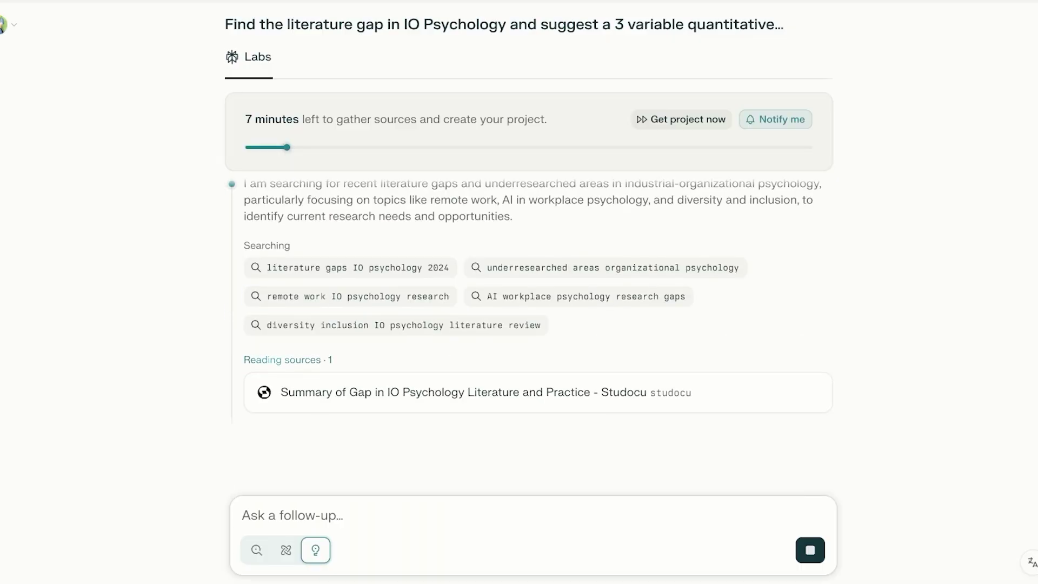
Follow the Labs progress page as it searches and reads IO psychology sources.
{"action": "scroll", "coordinate": [529, 324], "scroll_direction": "up", "scroll_amount": 10}
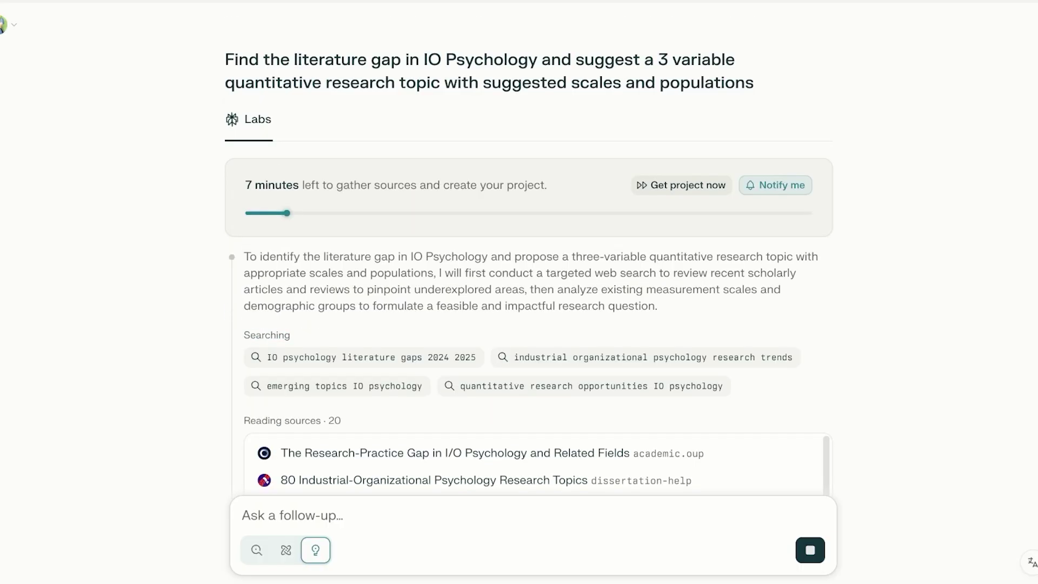